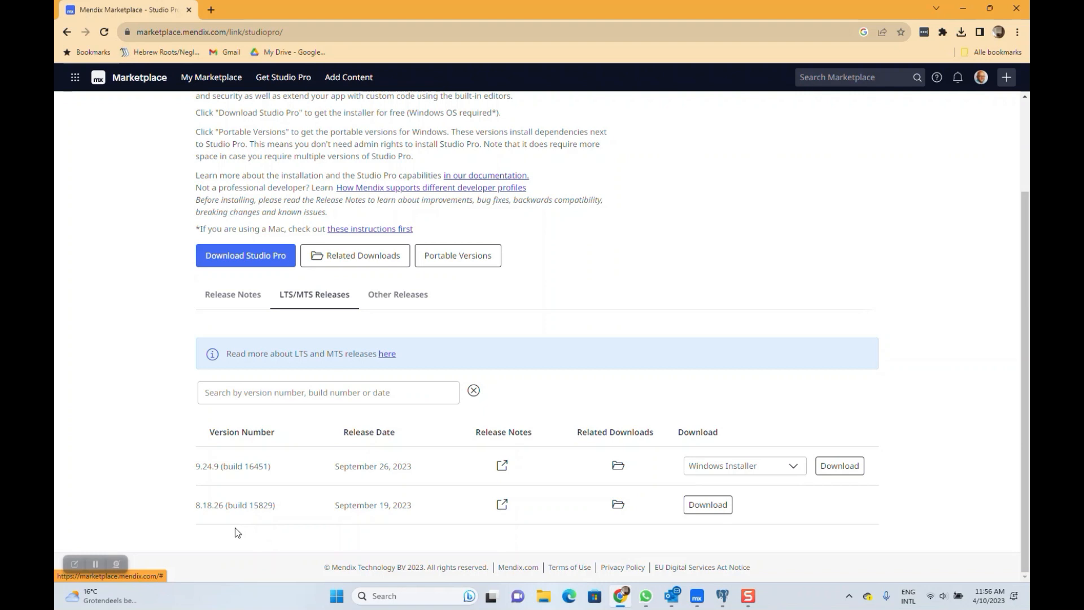
Filter the Other Releases list to Studio Pro version 9.18.3 (build 58938).
click(792, 472)
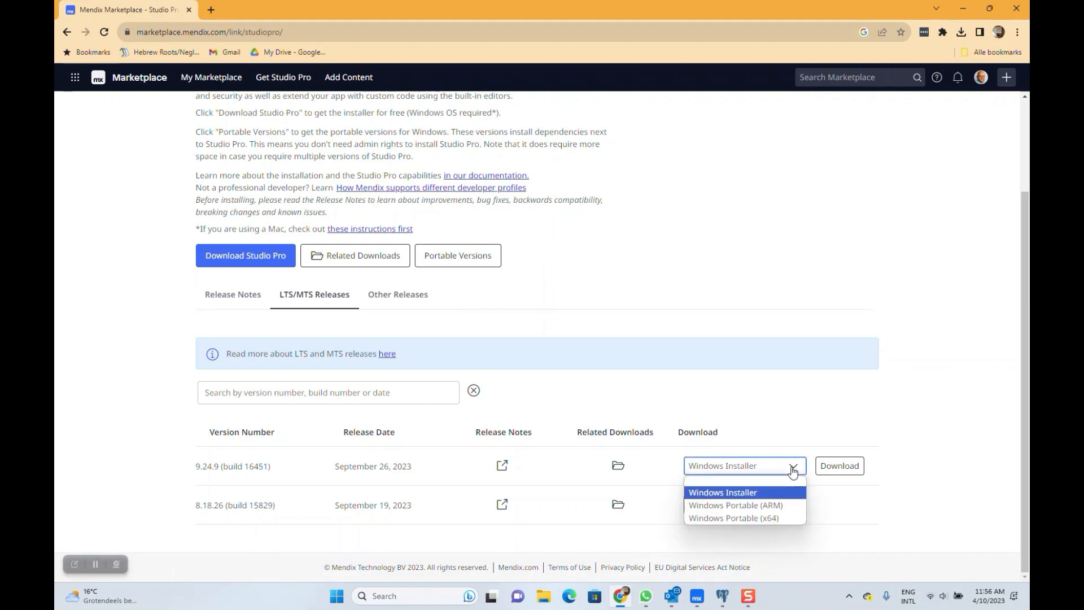
click(795, 441)
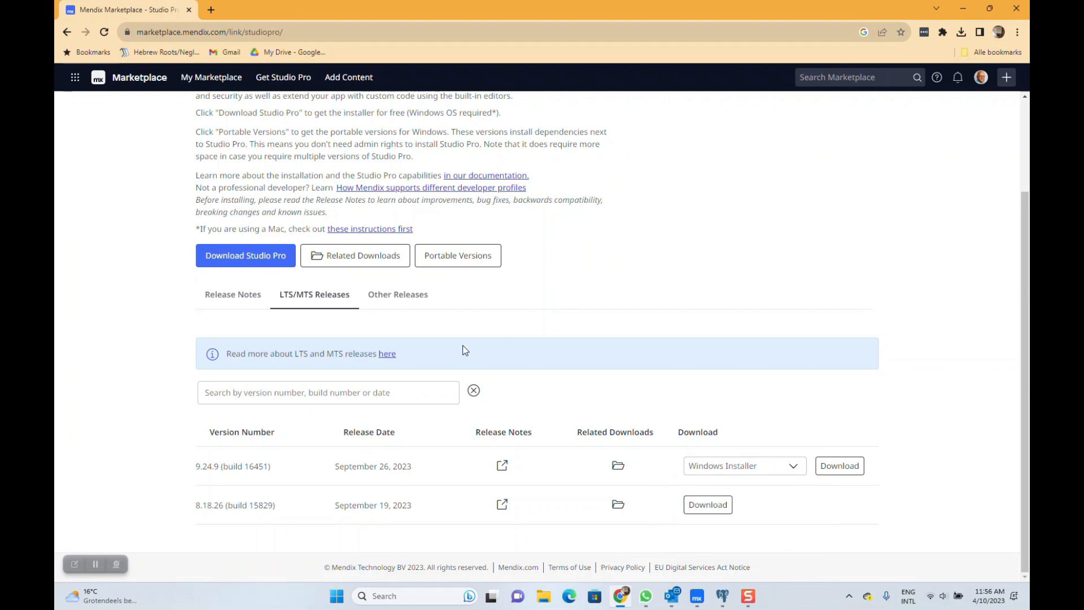
click(410, 302)
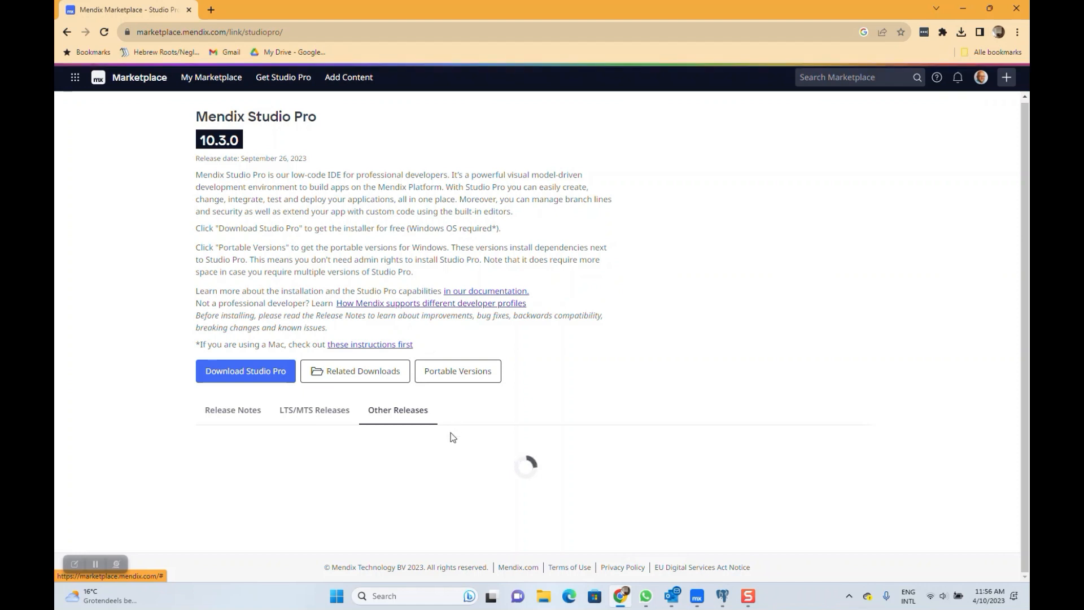
scroll(431, 455, down, 4)
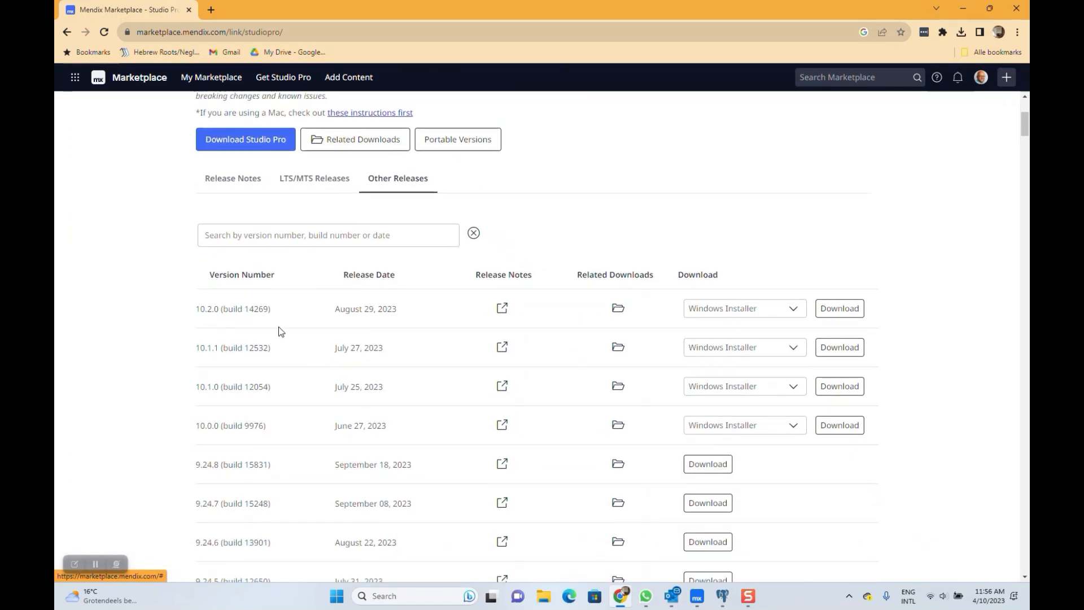
click(293, 236)
text(9)
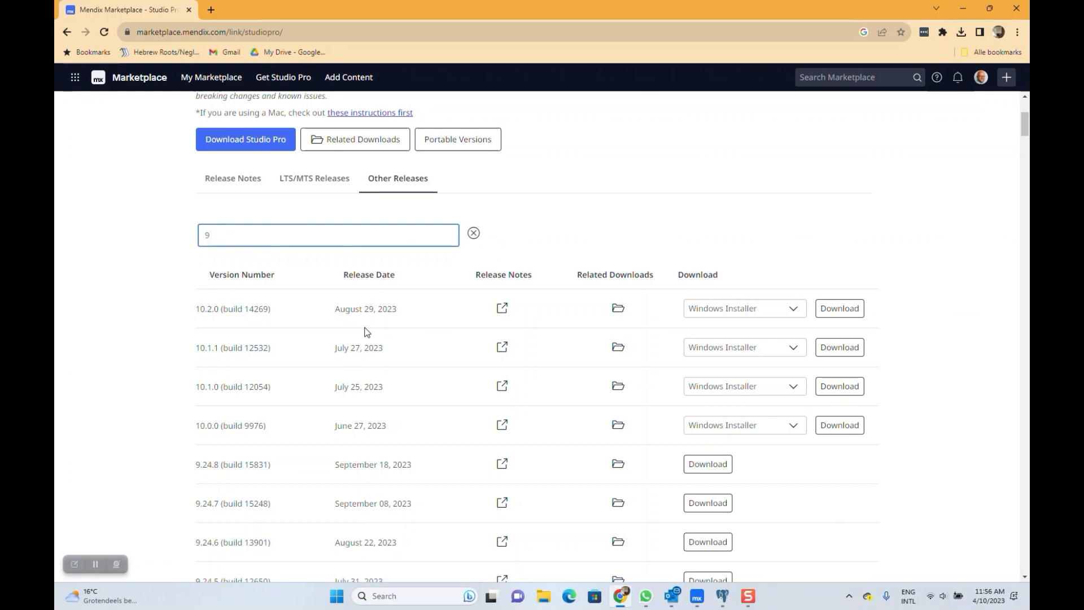
text(.18.3)
key(Return)
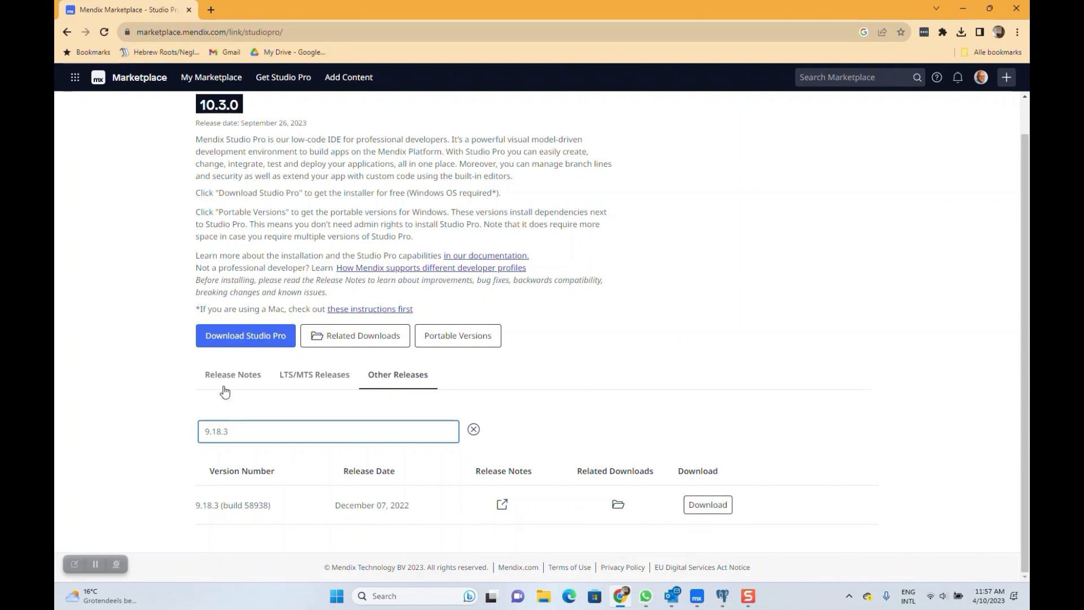
Cancel the new Studio Pro download and open the Downloads folder with Mendix-10.3.0.16220-Setup.
click(240, 338)
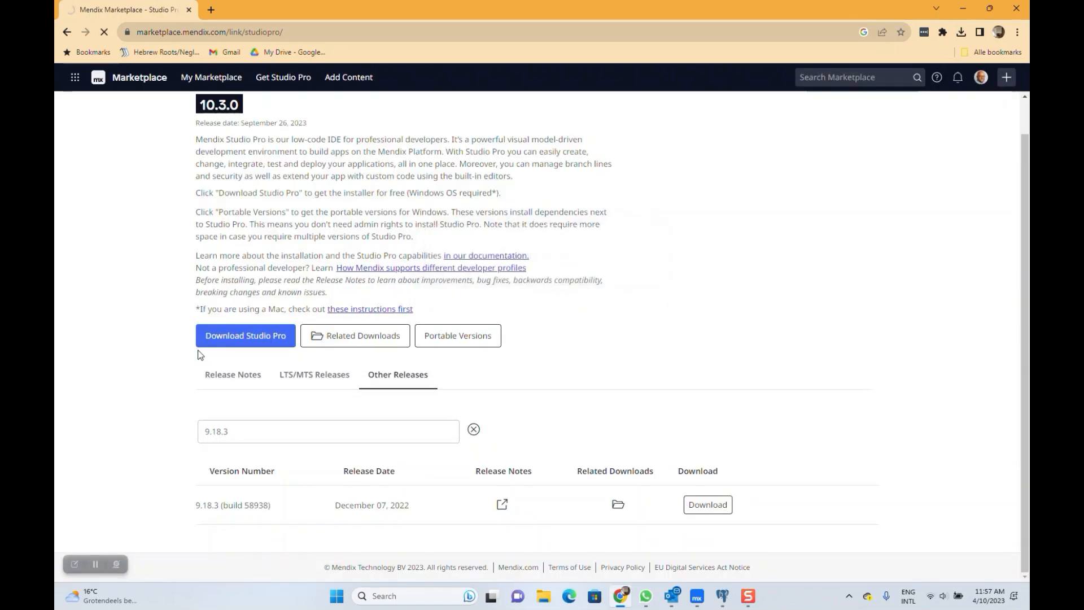
click(962, 32)
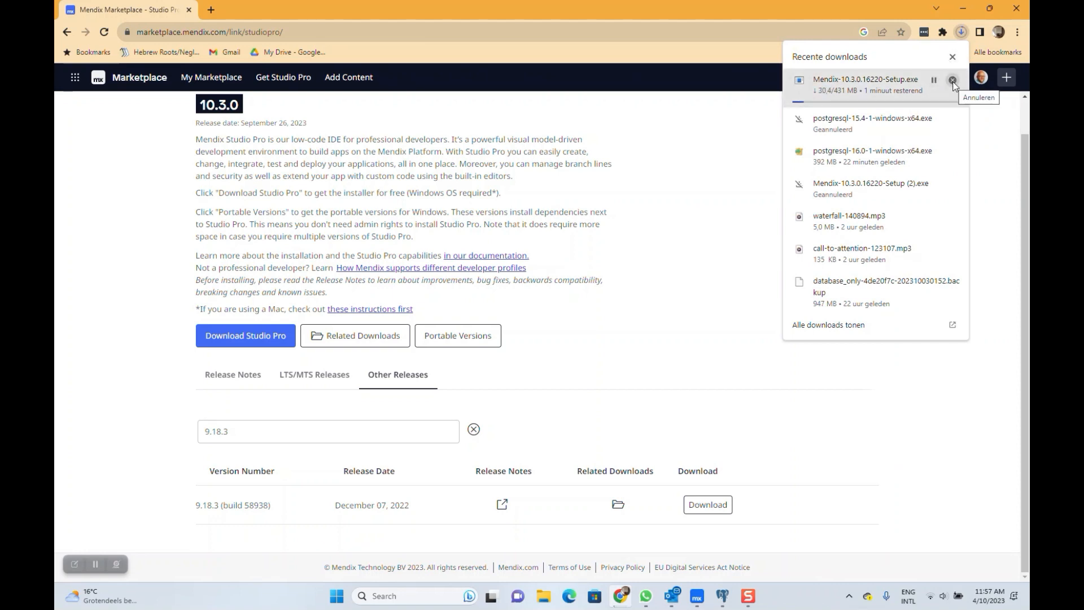
click(954, 85)
click(754, 597)
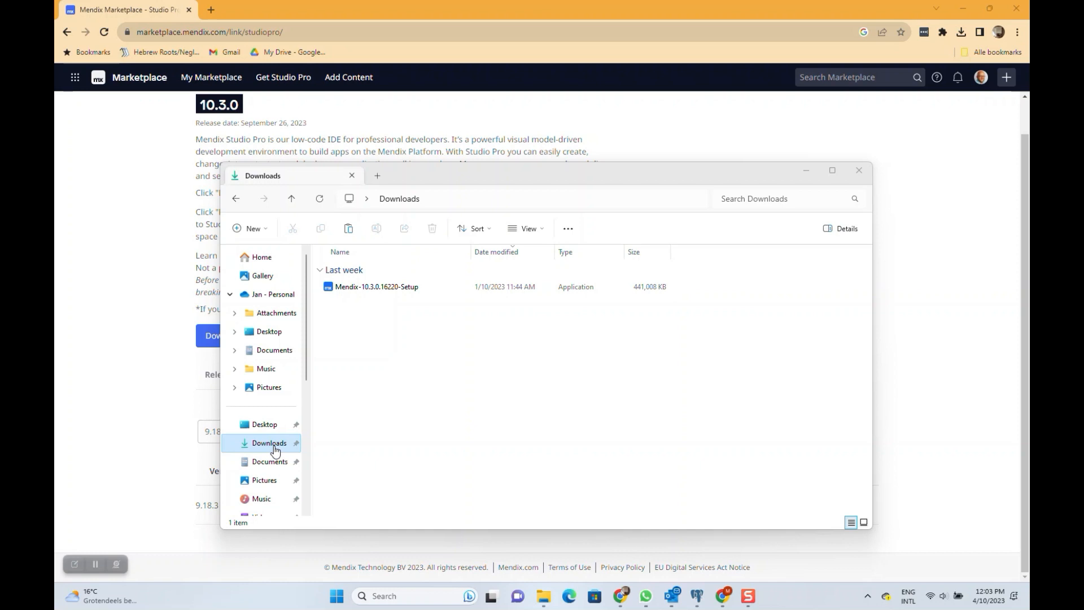
Run the Mendix 10.3.0 setup, accept the license, and install with a desktop shortcut.
double_click(377, 289)
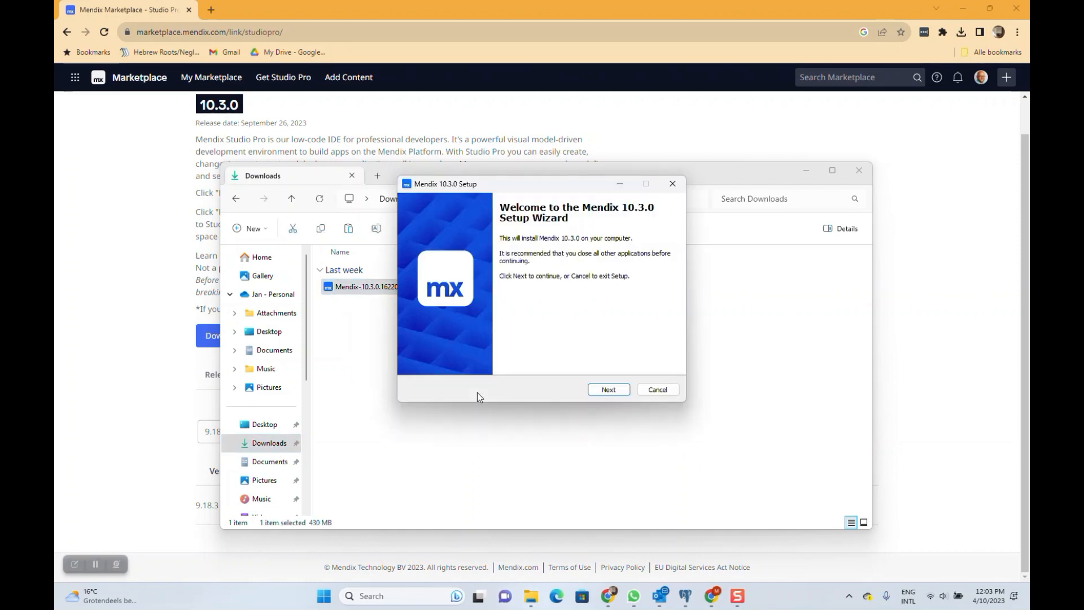
click(608, 389)
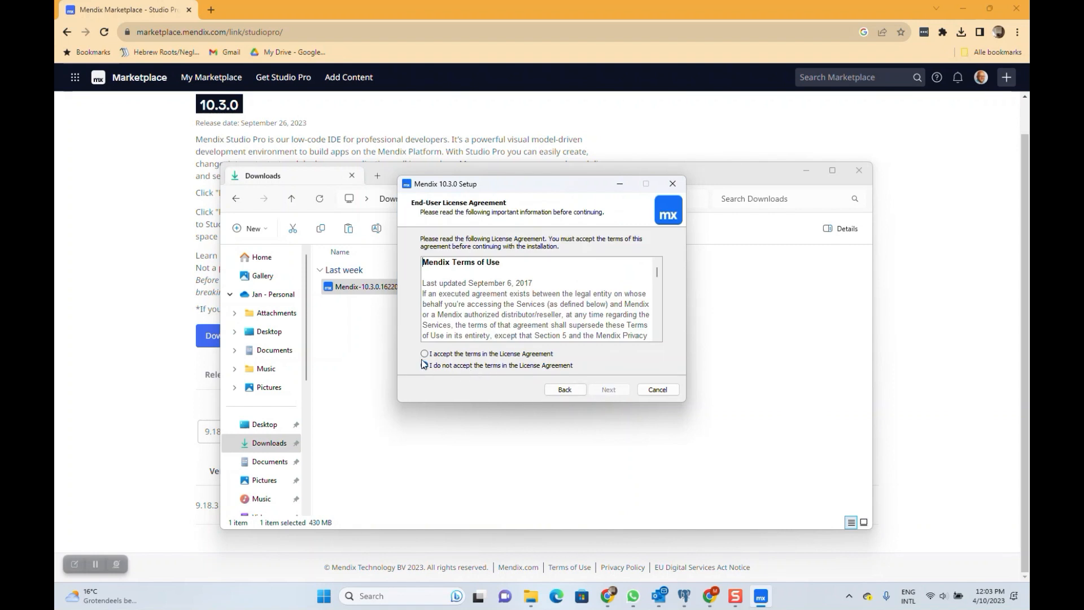
click(427, 355)
click(609, 389)
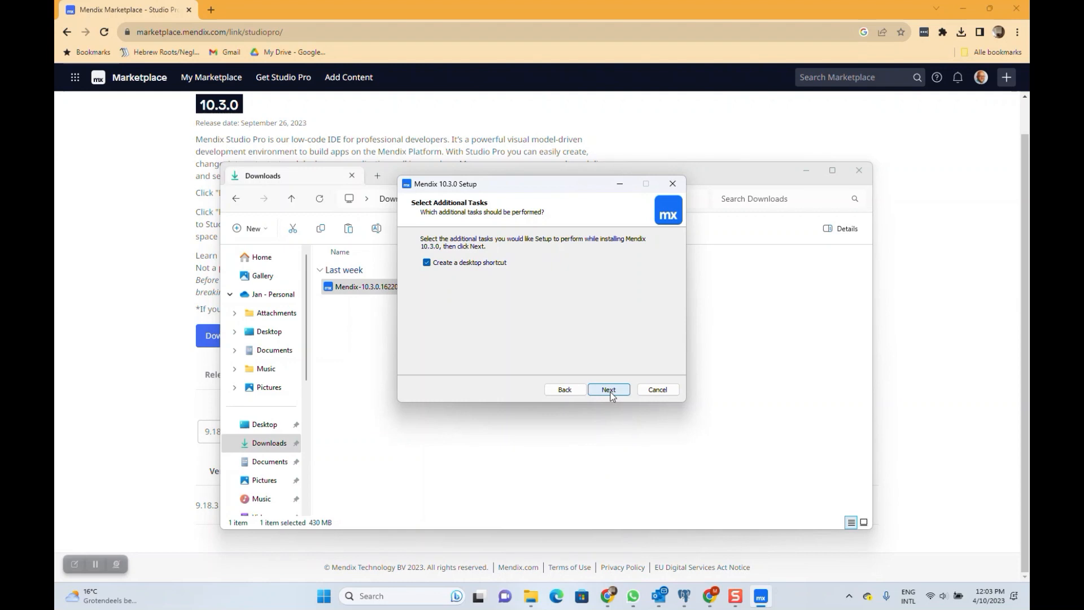
click(609, 389)
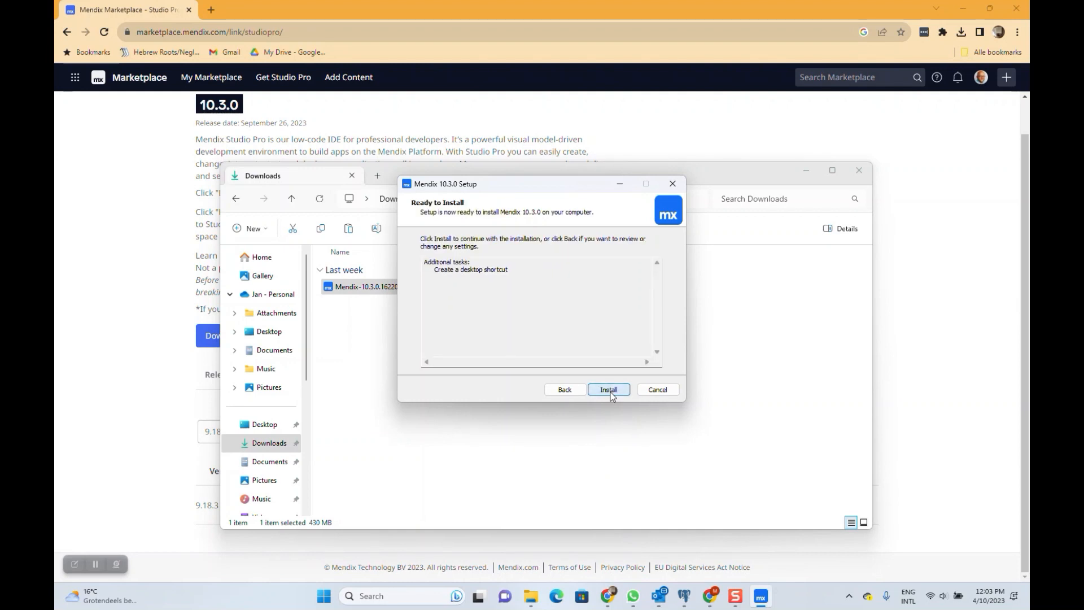
click(609, 390)
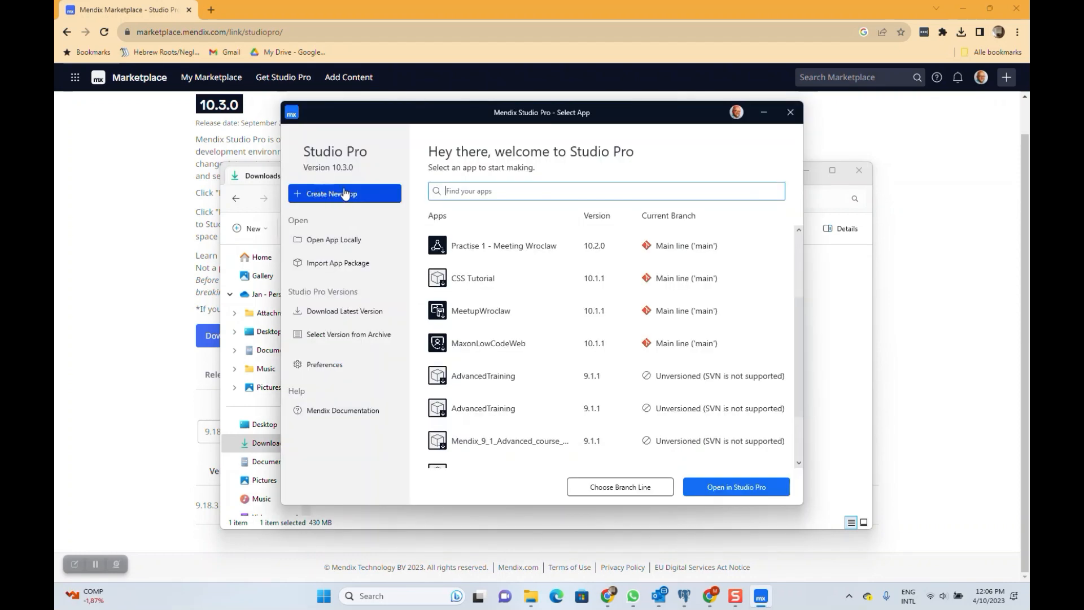
Create a new app from the Blank Web App starting point named GettingStartedWithMendix.
click(346, 195)
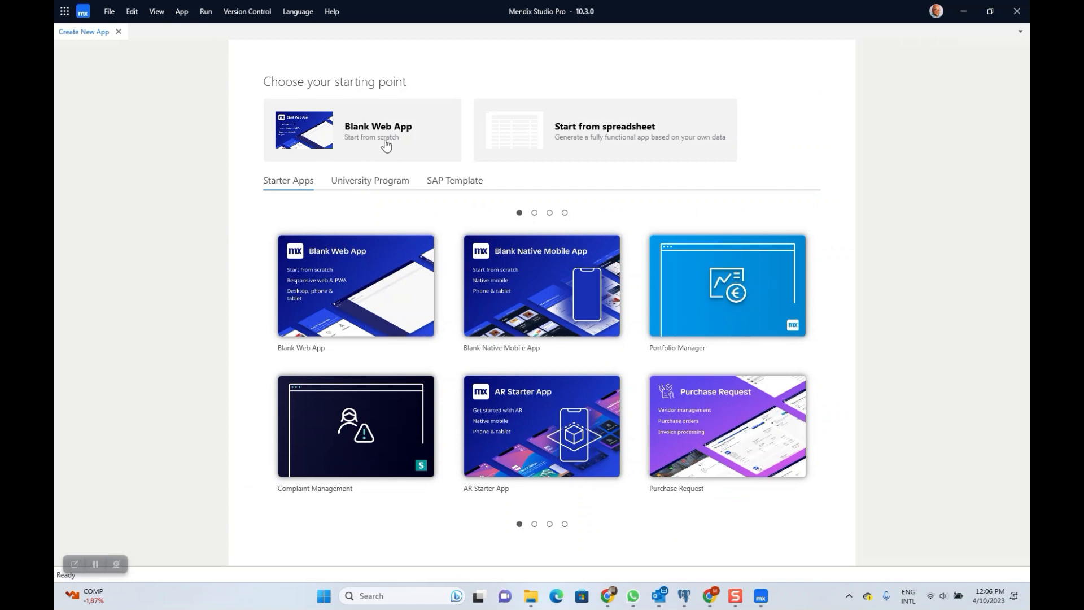
click(385, 141)
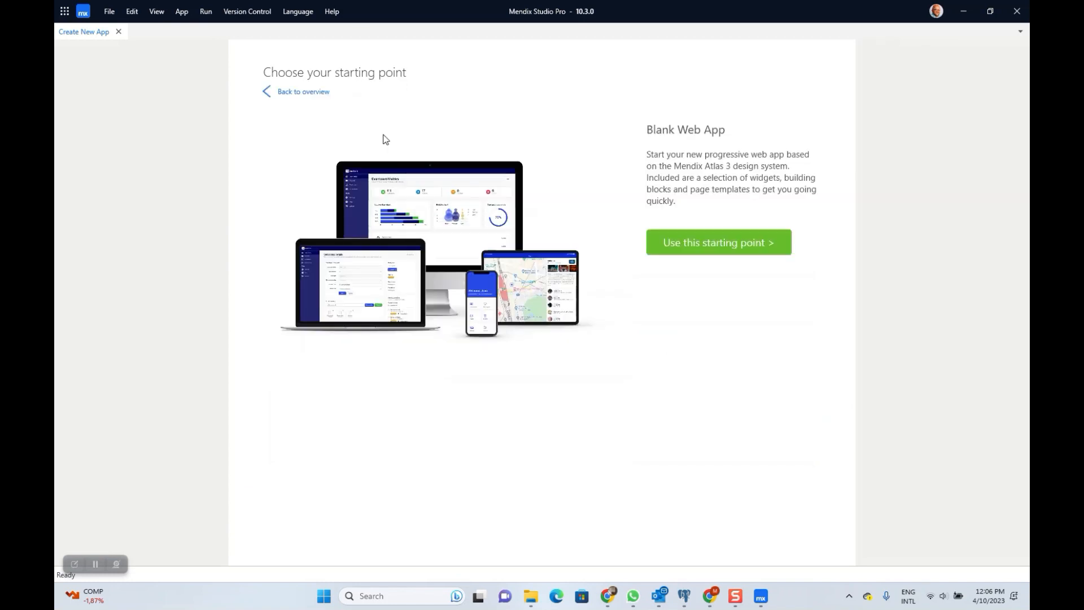
click(703, 243)
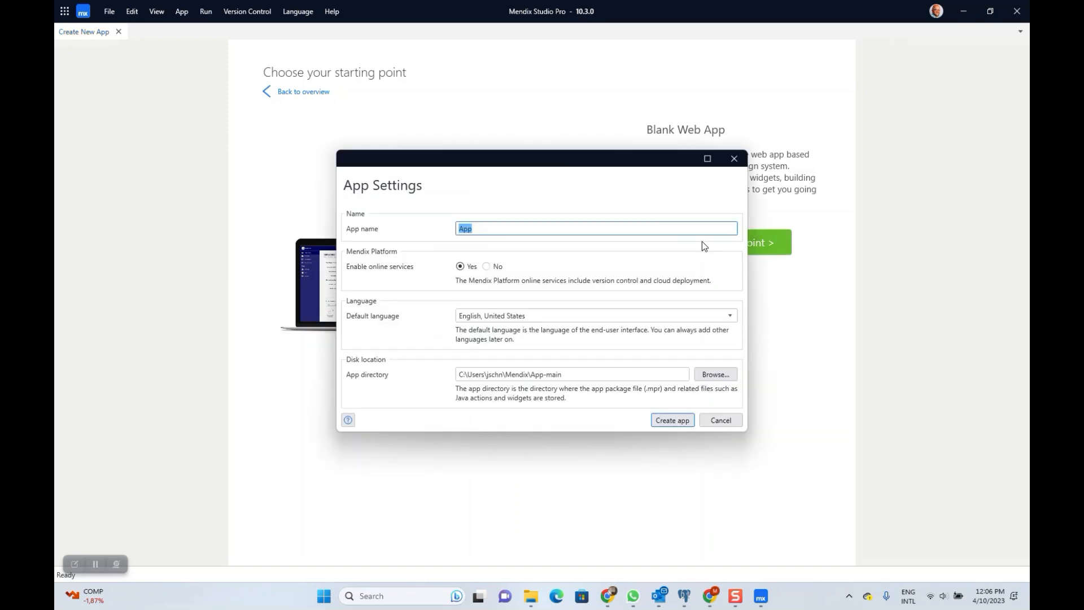
text(GettingStartedWithMendix)
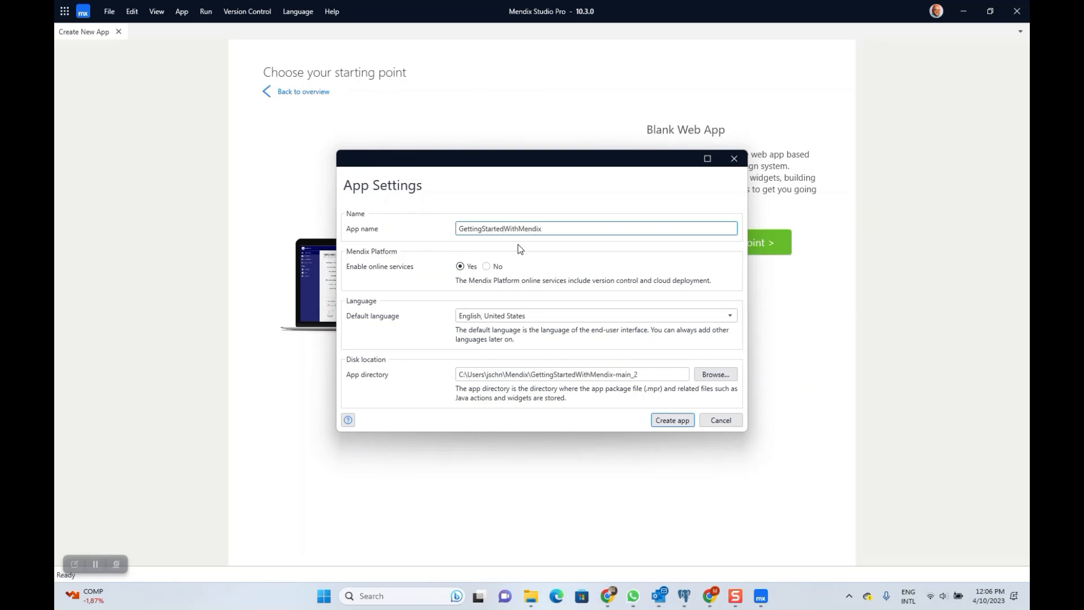
click(671, 424)
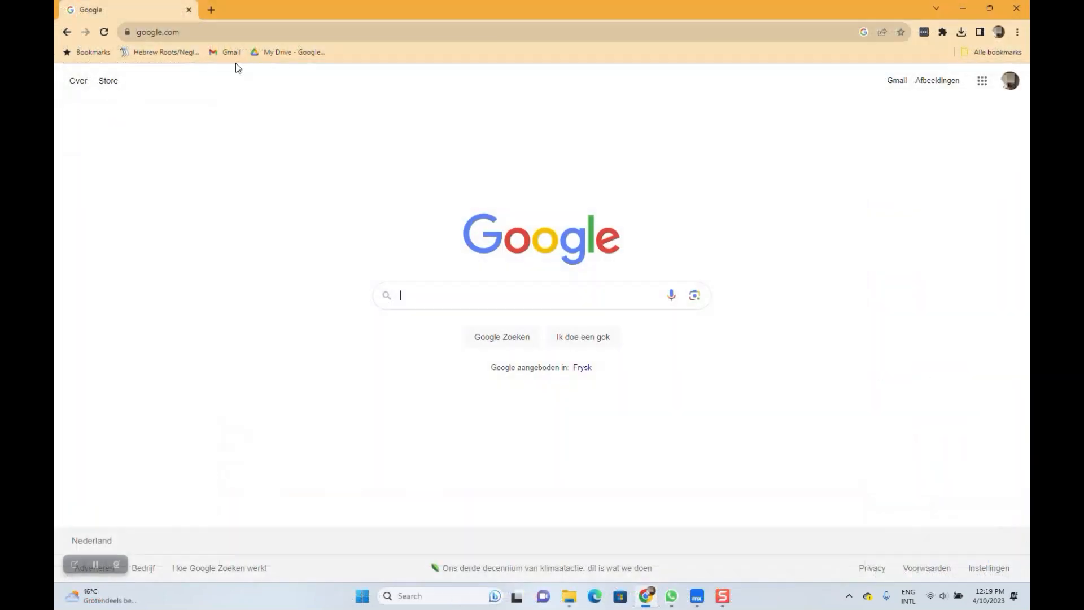
Select the address bar in Chrome to enter a new web address.
click(246, 37)
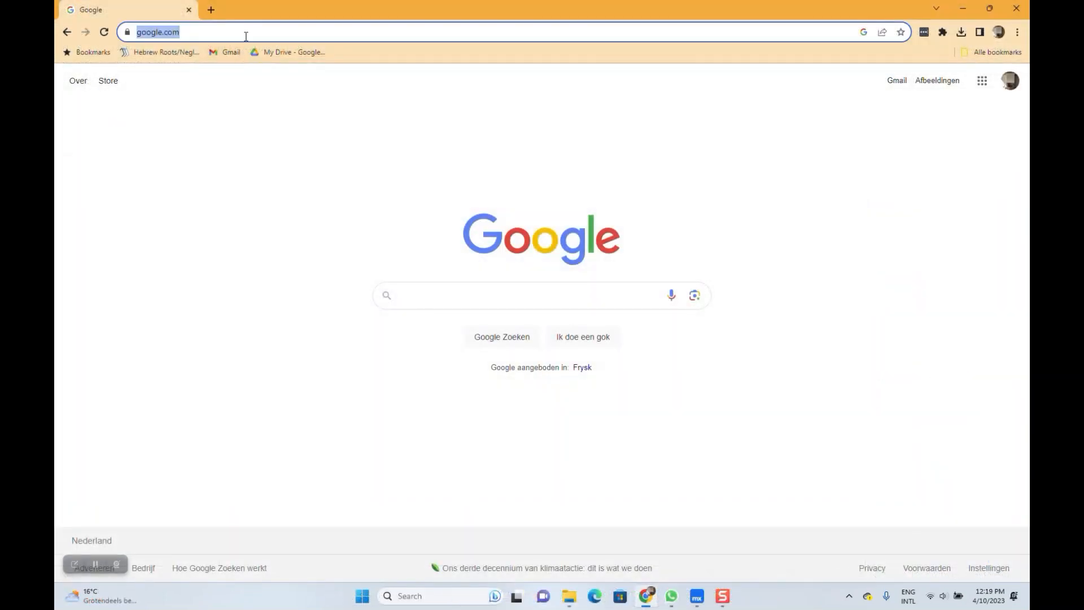
Search 'postgres 14 download' and open PostgreSQL's Windows installers page.
text(prod)
key(BackSpace)
key(BackSpace)
key(BackSpace)
key(BackSpace)
text(postgres)
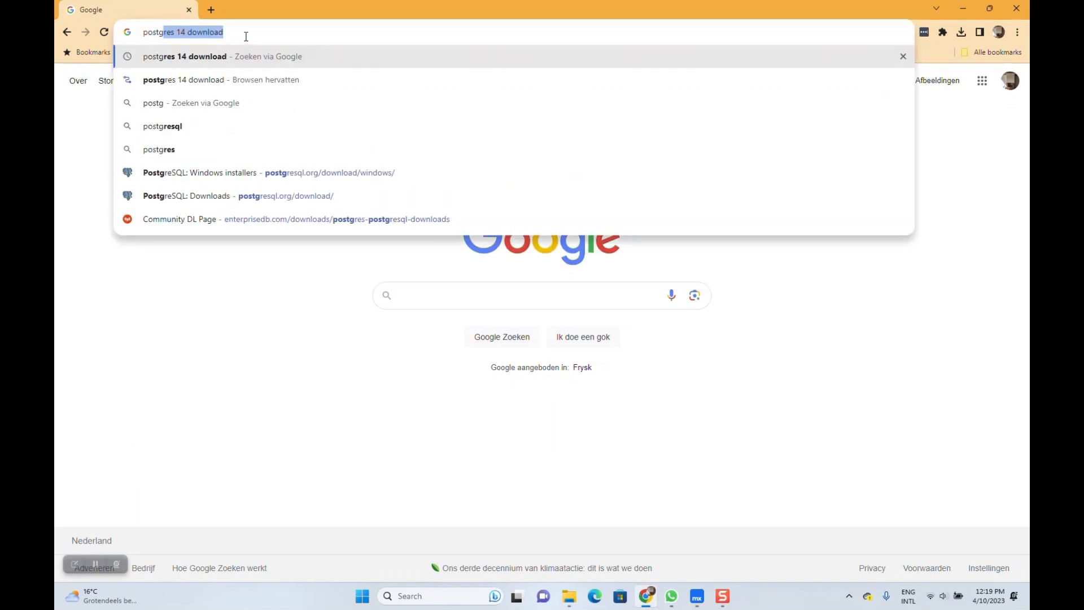
text( 14 download)
key(Return)
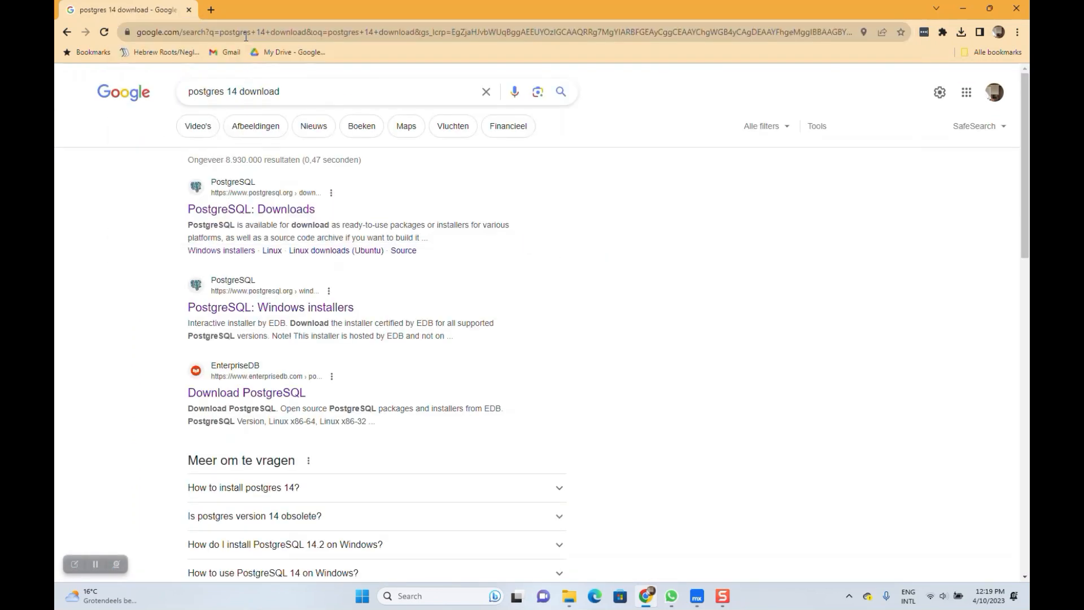
click(219, 209)
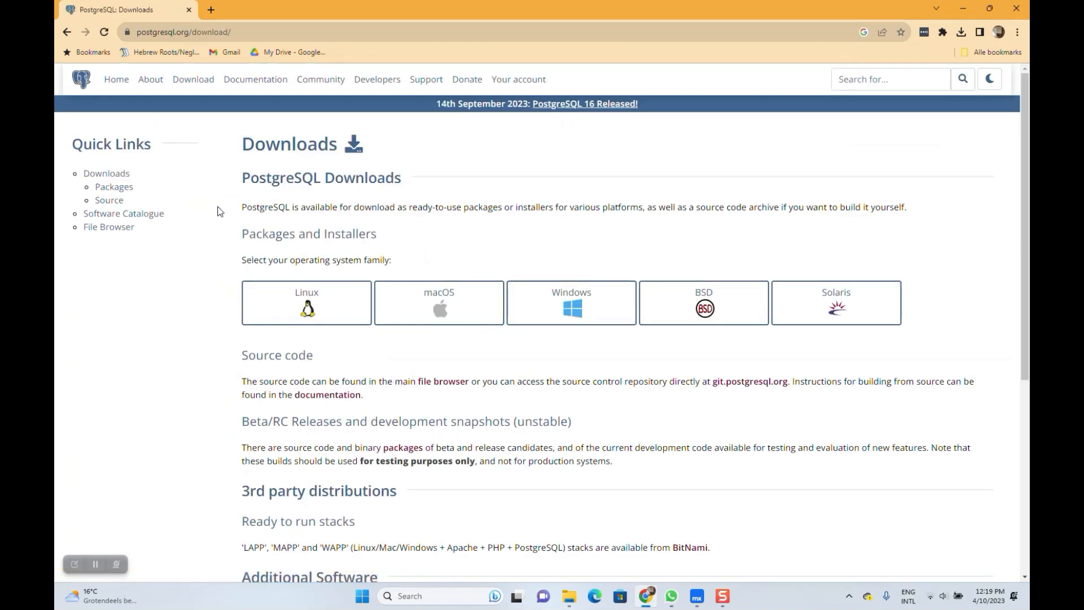
click(562, 317)
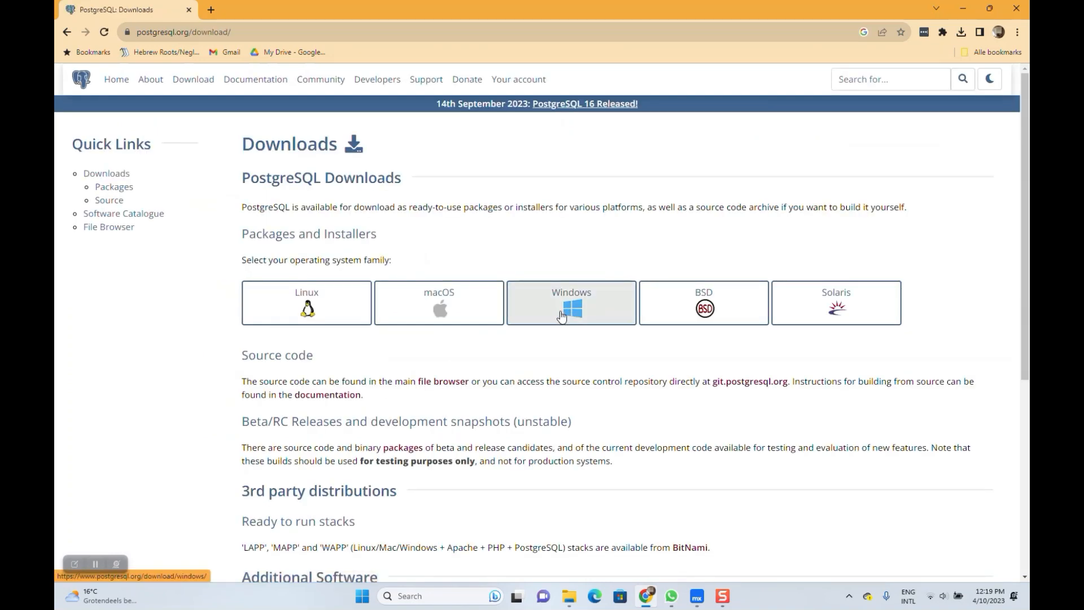
Download the PostgreSQL 16 installer for Windows x86-64 from EDB.
scroll(374, 469, down, 3)
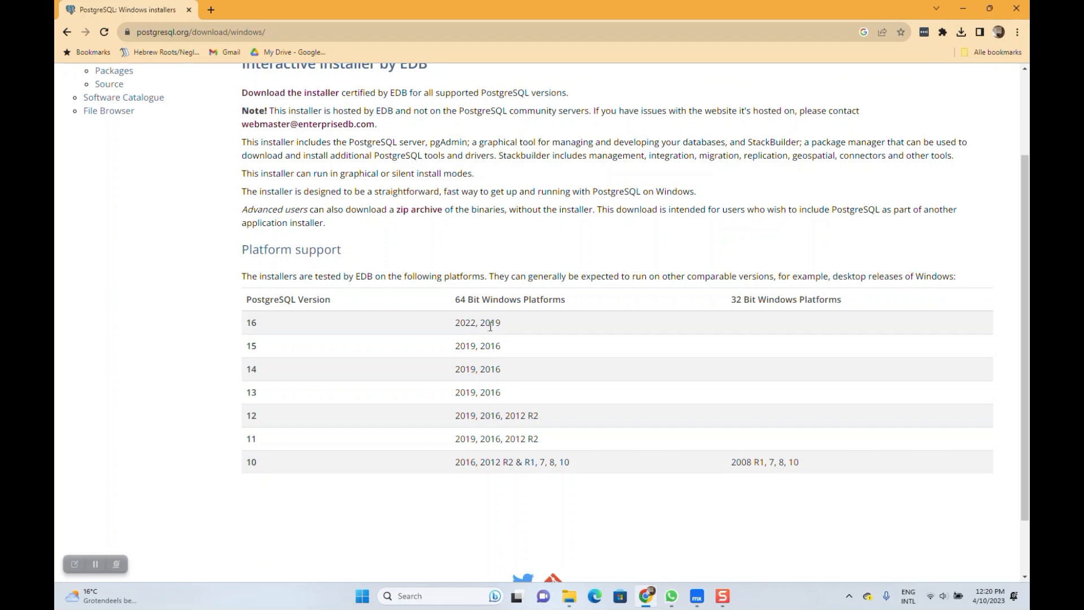
scroll(493, 328, up, 3)
click(308, 210)
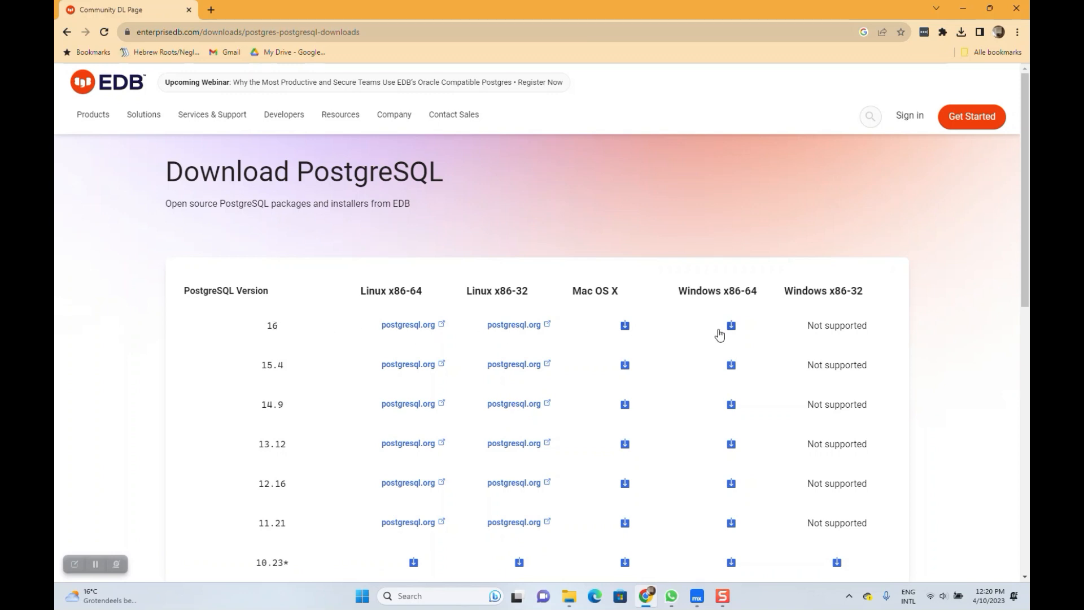
click(731, 332)
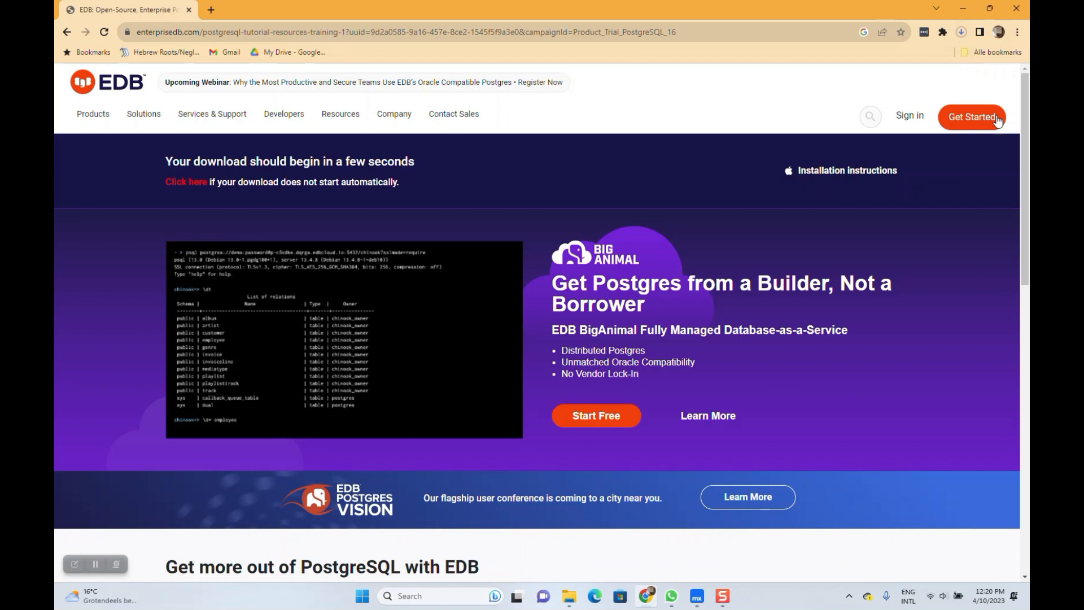
Install PostgreSQL 16 with the default data directory, a superuser password, port 5434 and default locale.
click(962, 32)
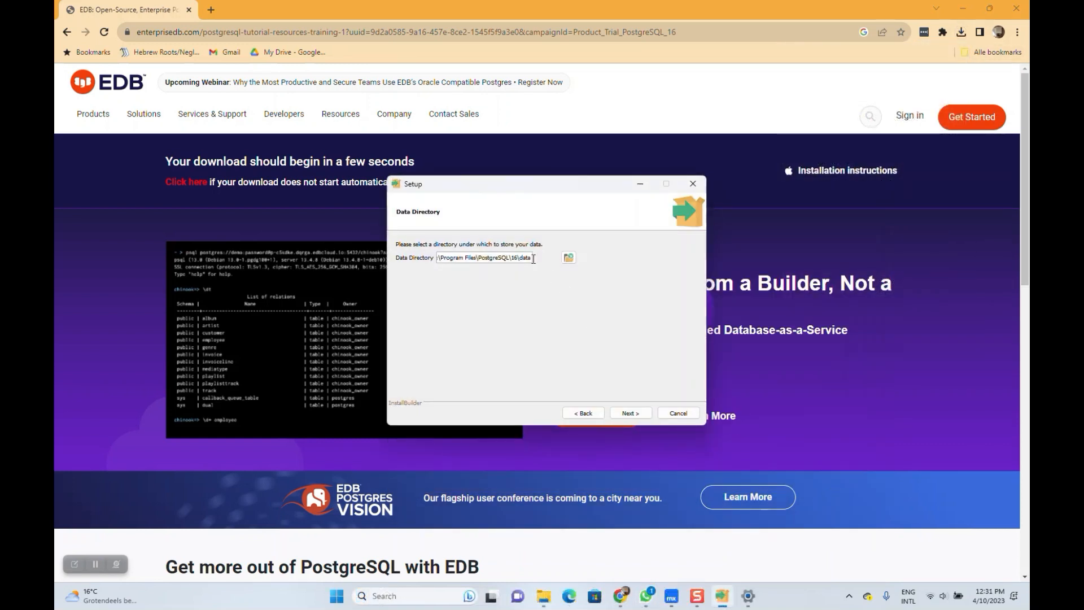
click(631, 413)
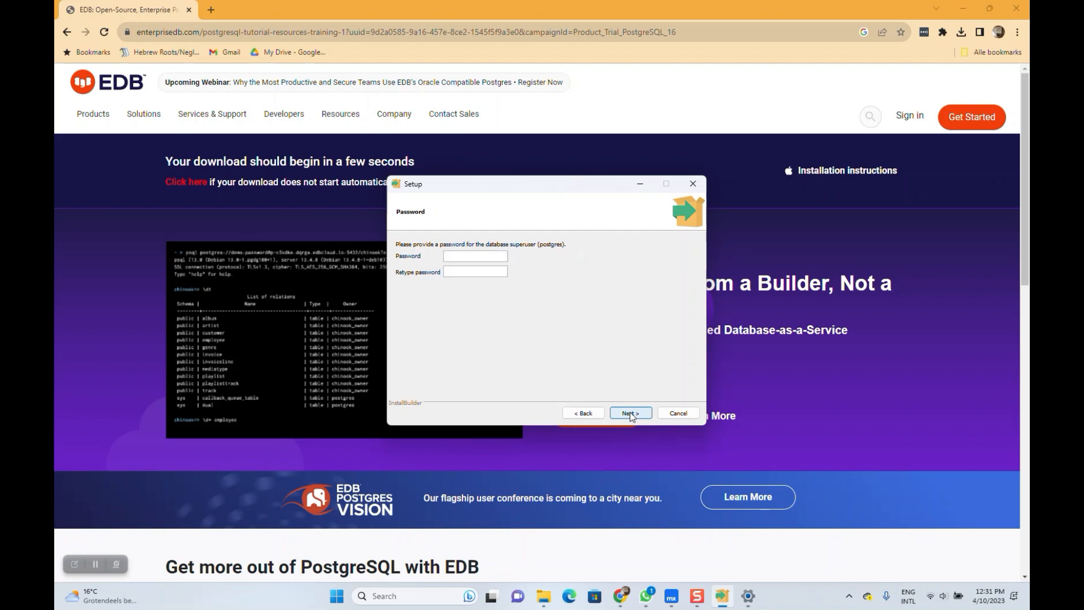
text(••••••••)
click(630, 414)
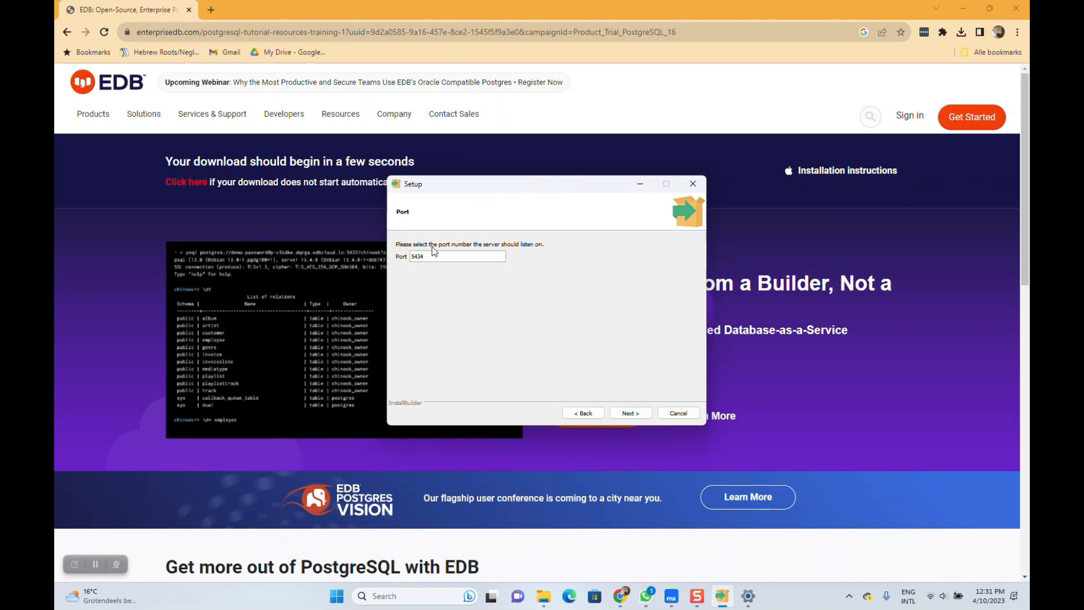
click(634, 413)
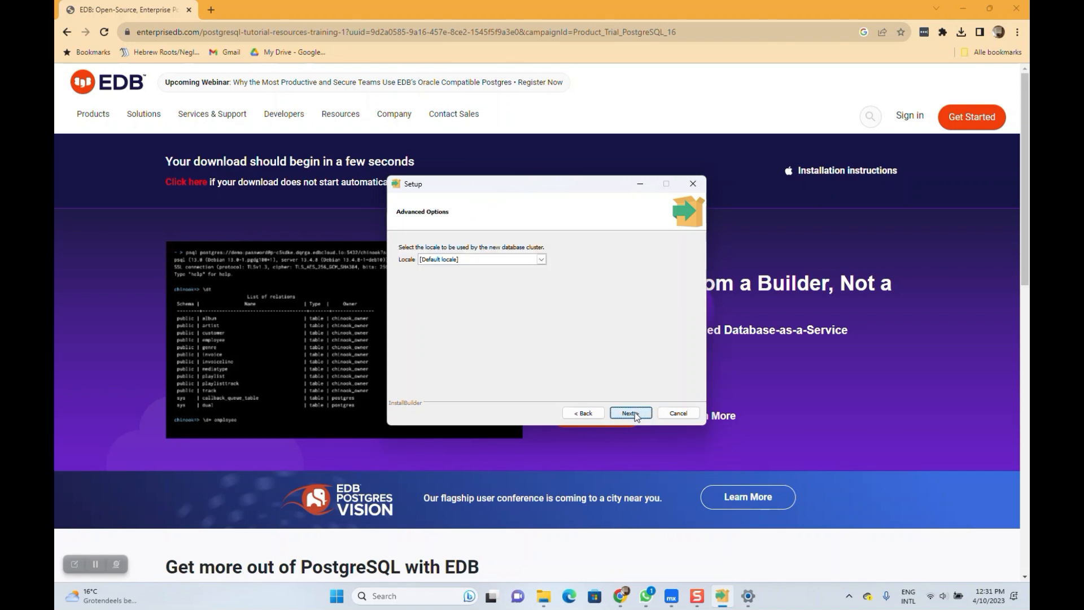
click(635, 414)
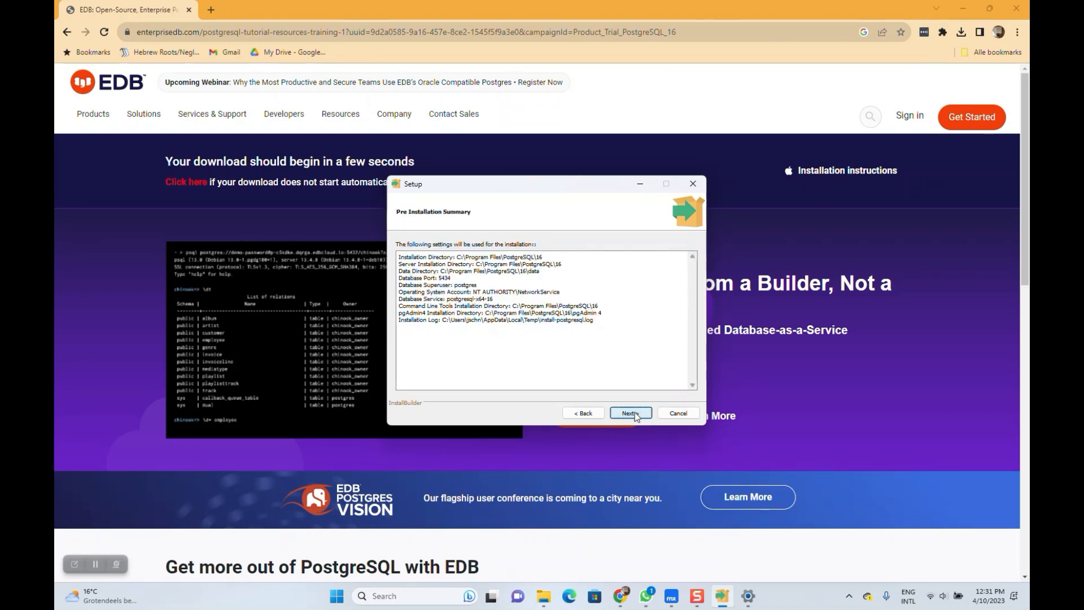
click(634, 414)
click(635, 413)
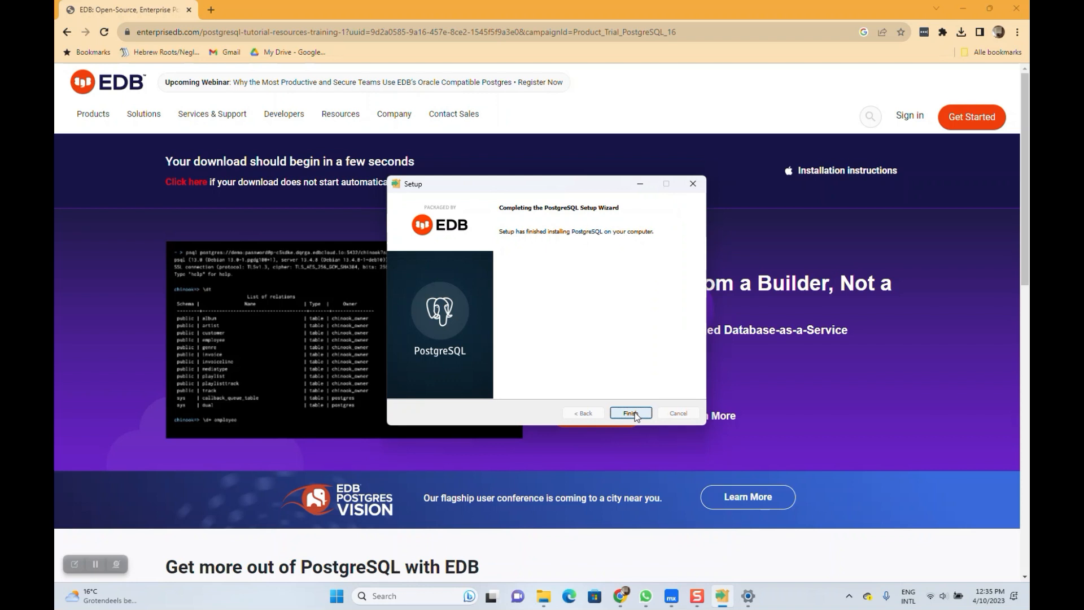
Finish the PostgreSQL setup, launch pgAdmin 4 via a 'pg' search, and close Downloads.
click(631, 414)
click(417, 597)
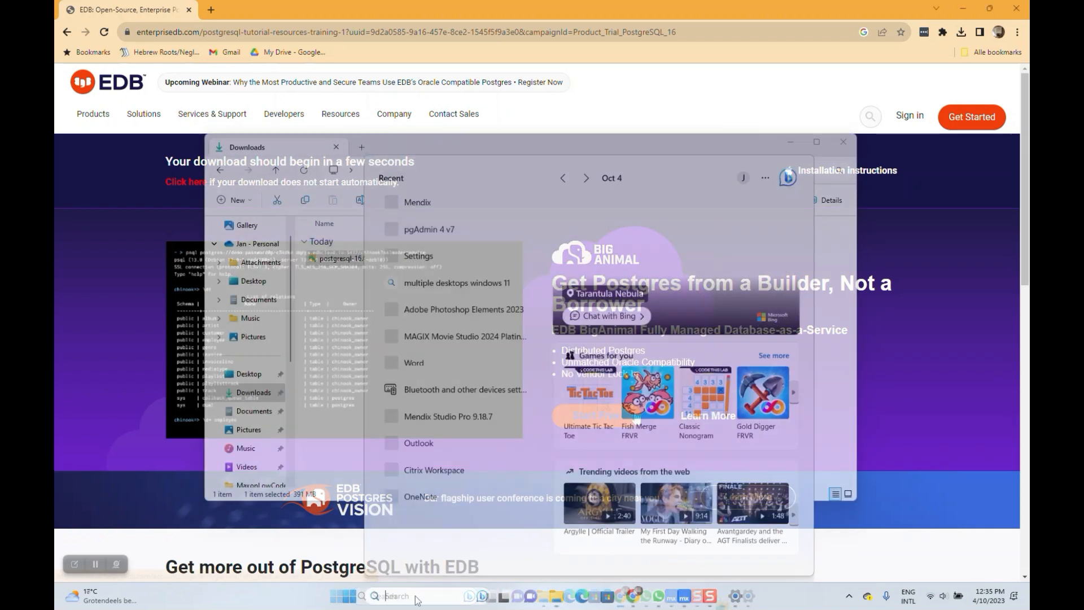
text(pg)
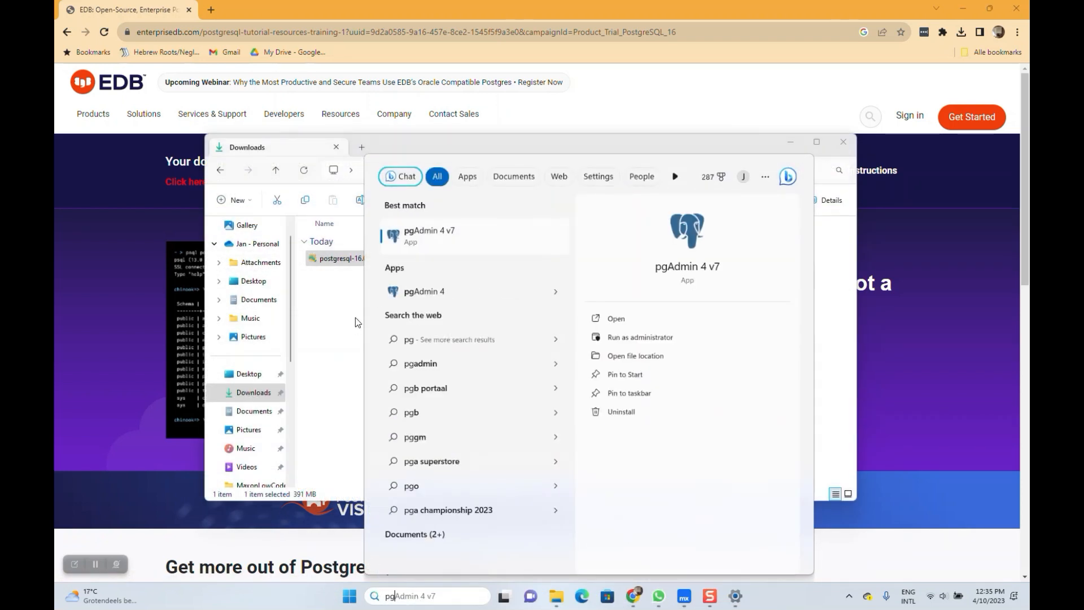
key(Return)
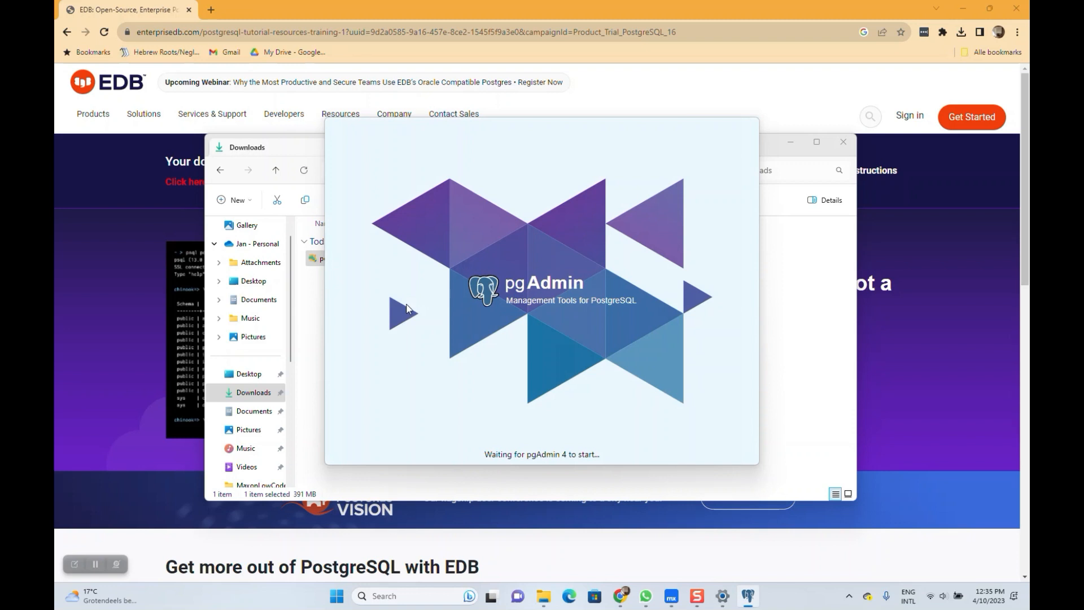
click(847, 146)
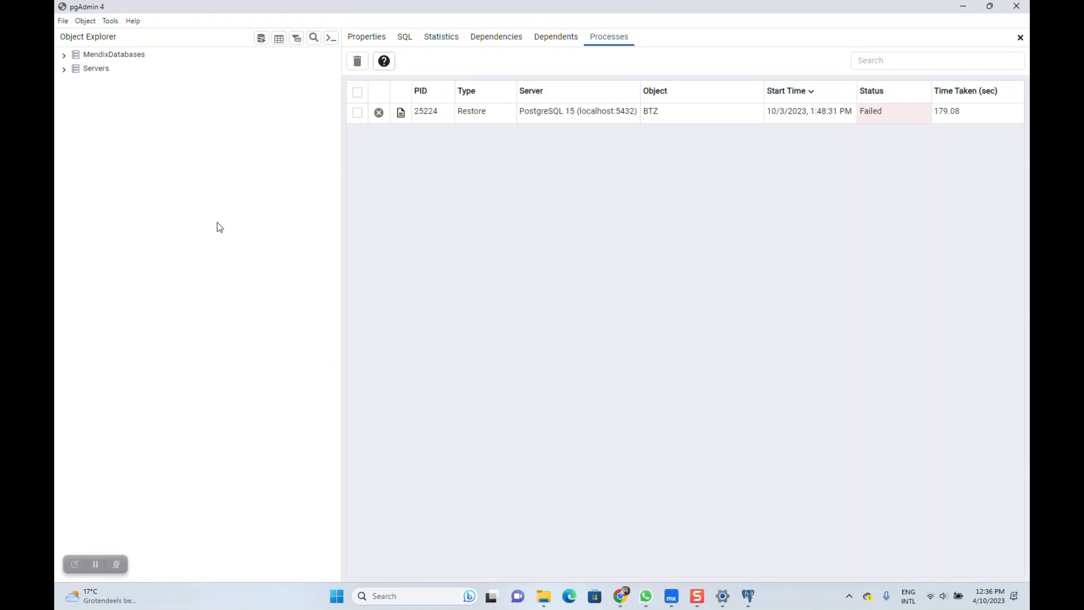
Connect to the PostgreSQL 15 server, add a database named GettingStarted, and minimize pgAdmin.
click(64, 69)
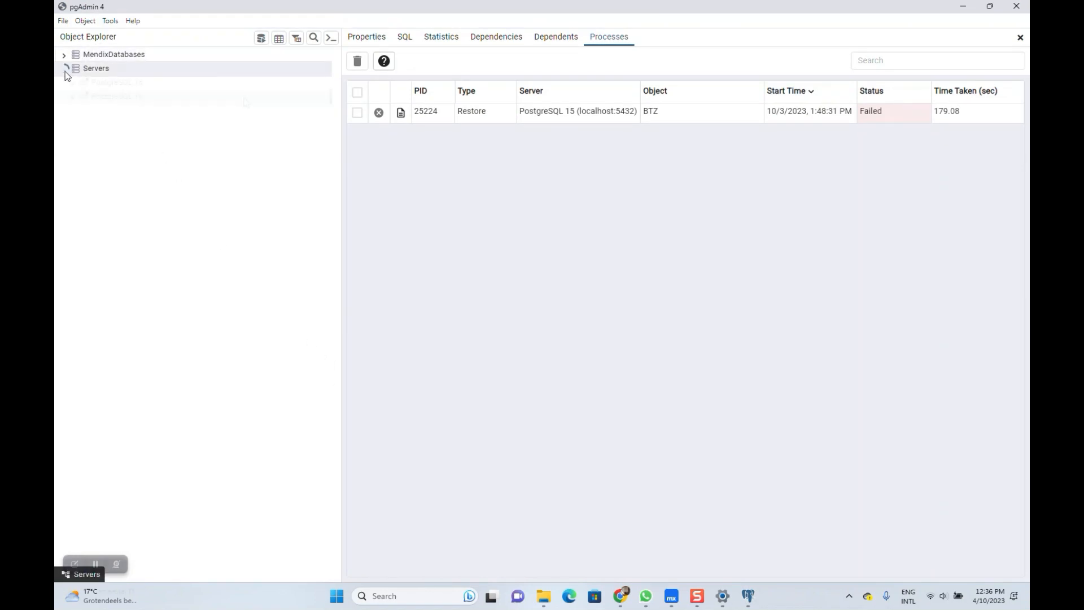
click(73, 84)
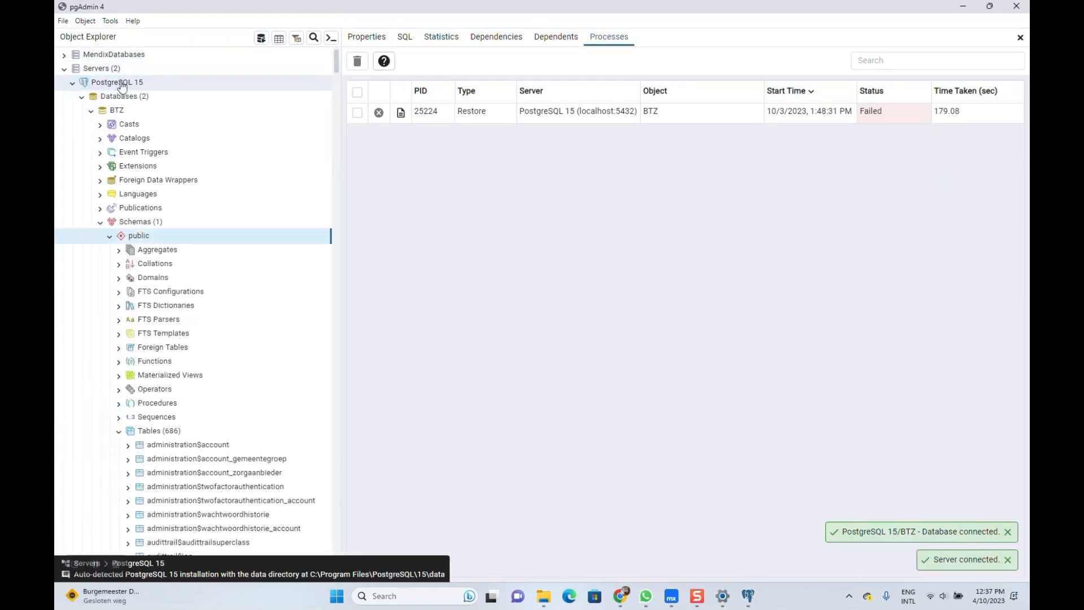
right_click(123, 97)
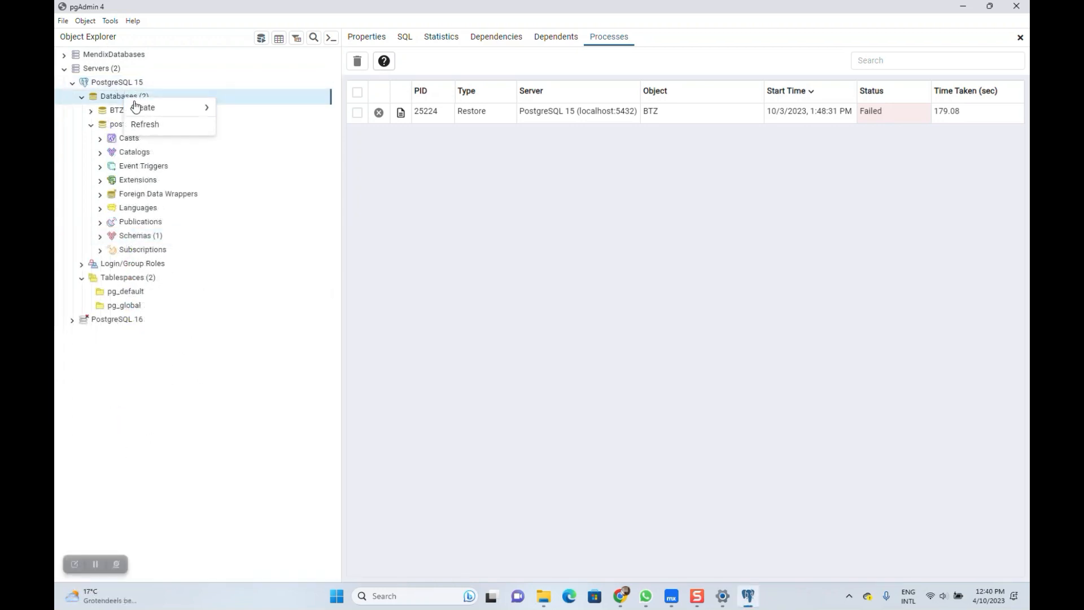
mouse_move(173, 108)
click(252, 111)
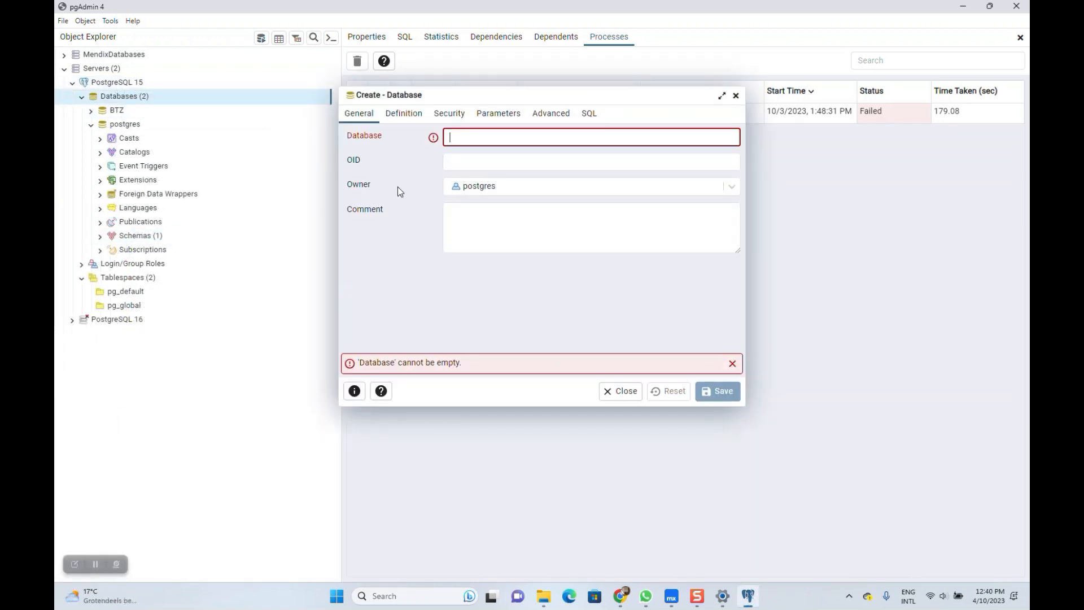
text(Ge)
text(gStarted)
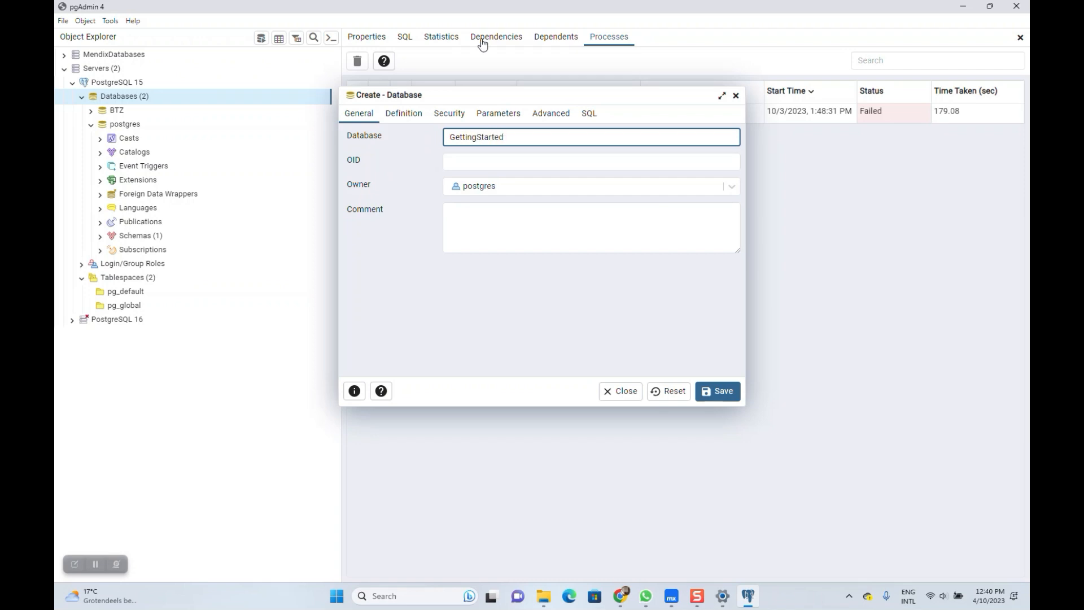
double_click(476, 137)
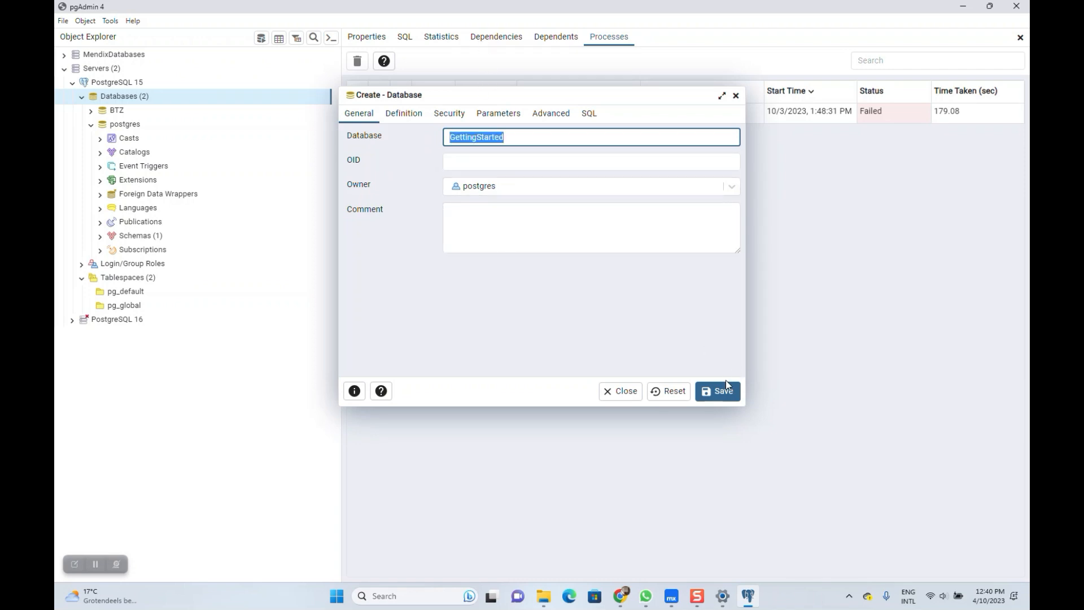
click(715, 392)
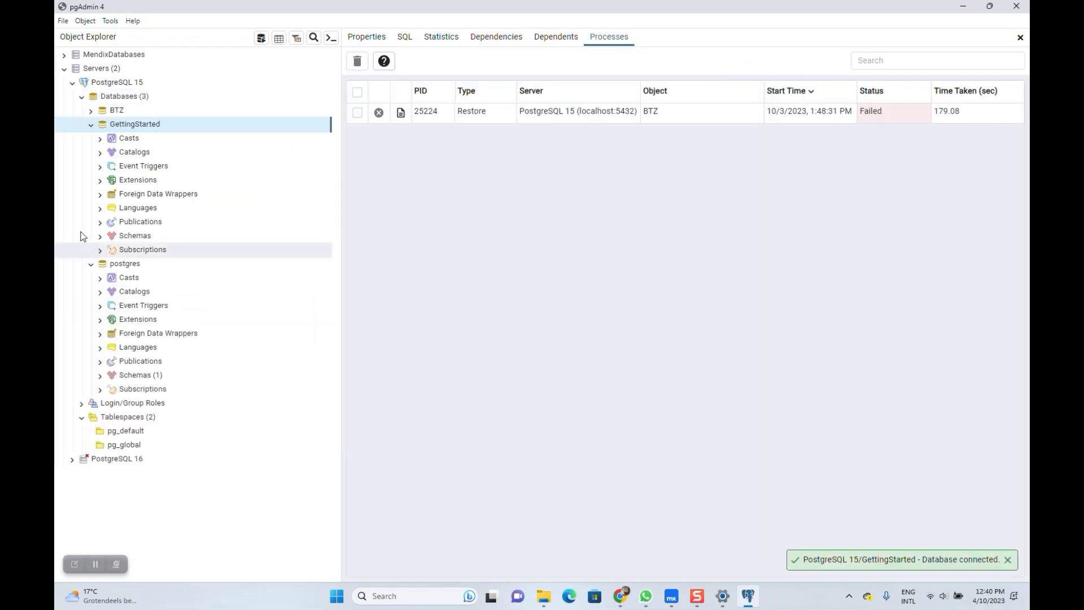
click(959, 12)
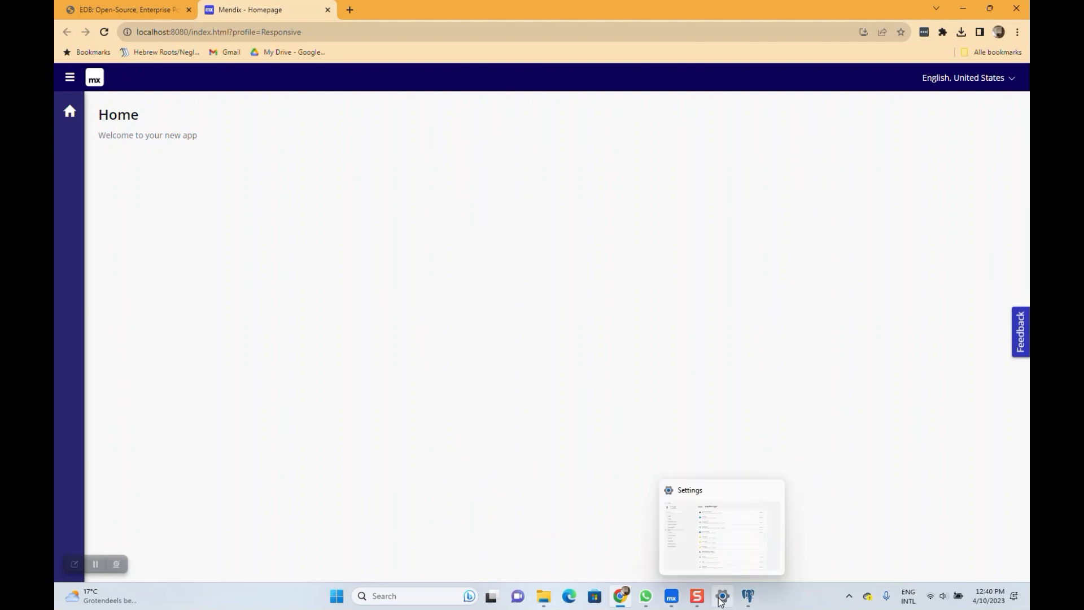
Add a GettingStarted app configuration using PostgreSQL at localhost:5432, then return to pgAdmin.
click(672, 597)
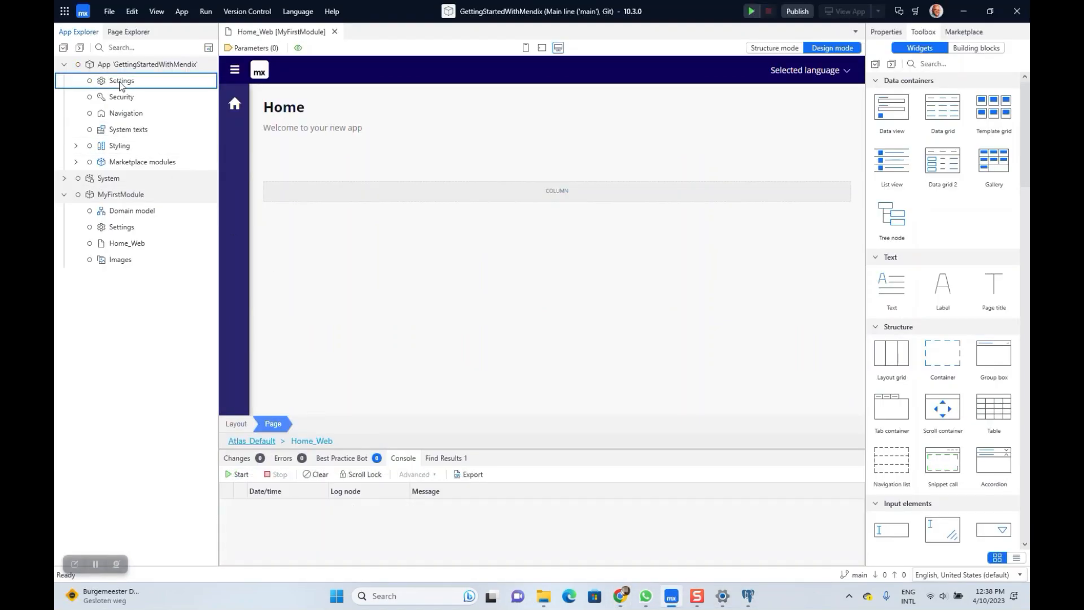
double_click(122, 81)
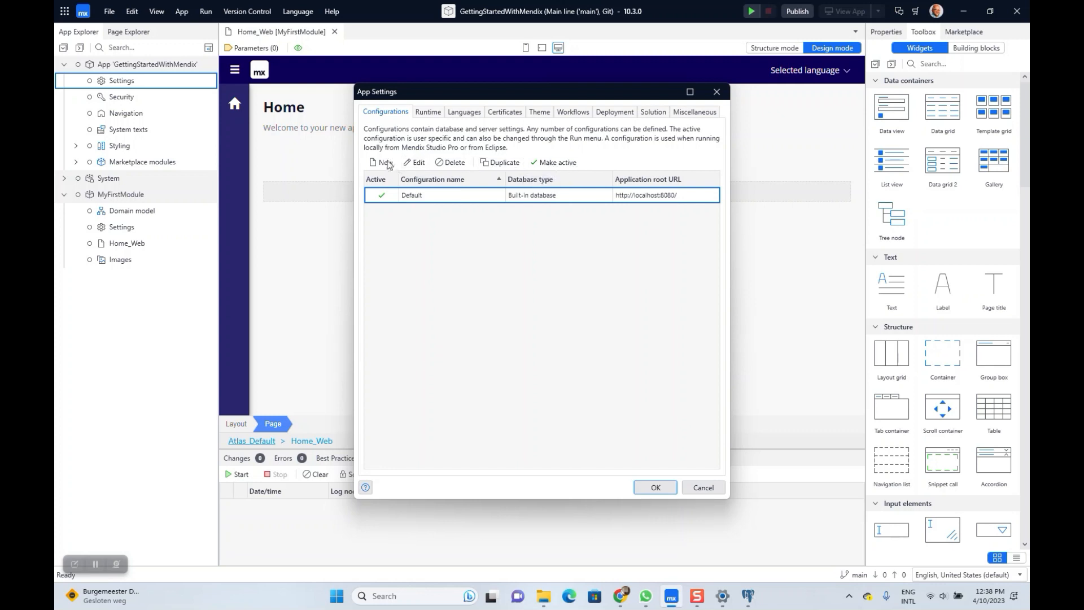
click(383, 163)
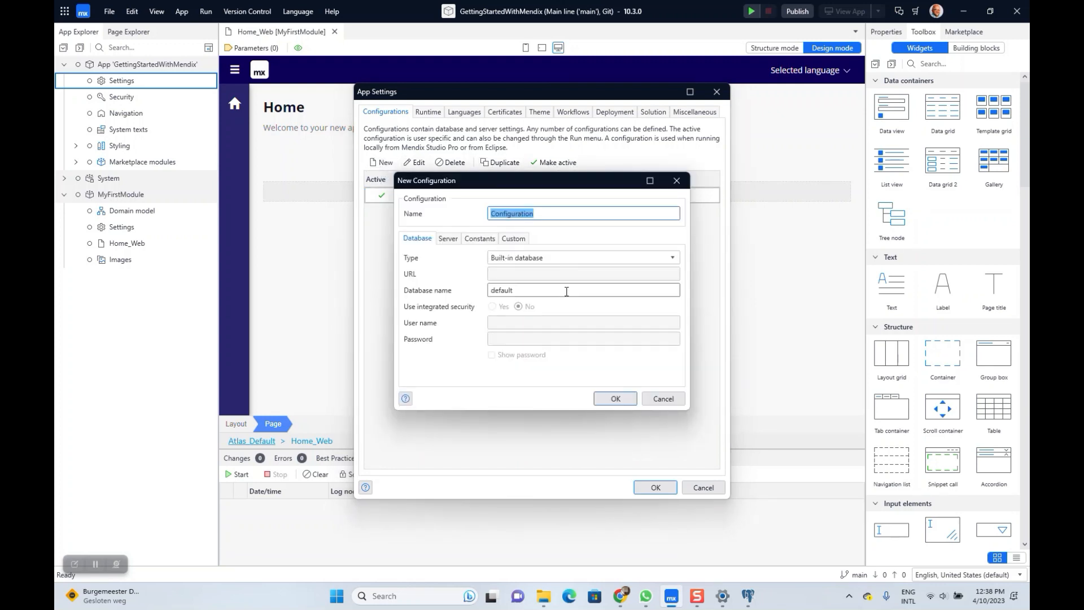
text(Ge)
text(ttingStsrt)
text(rt)
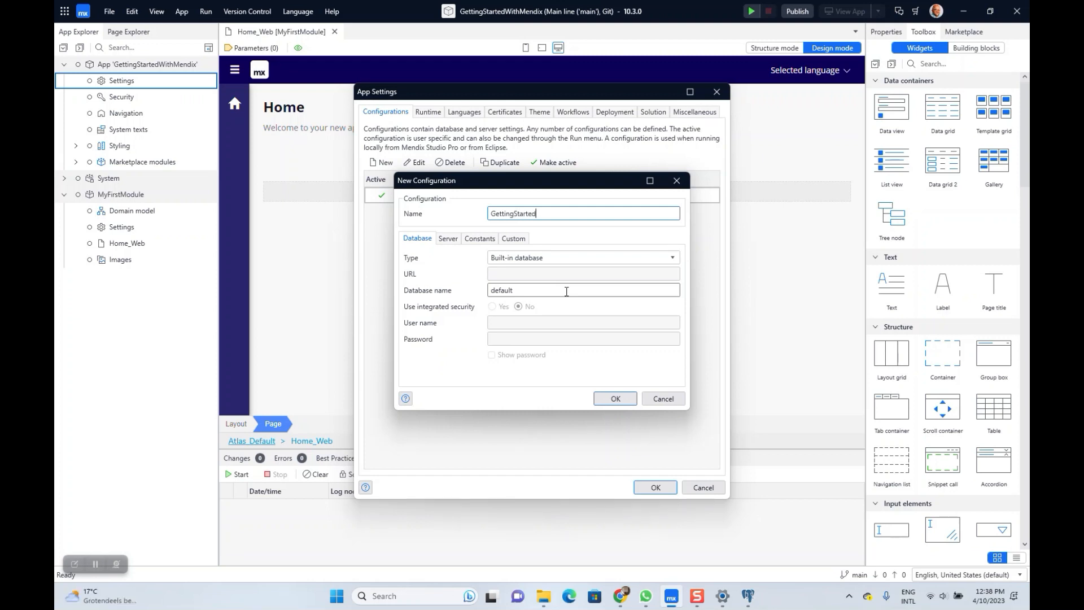
click(513, 257)
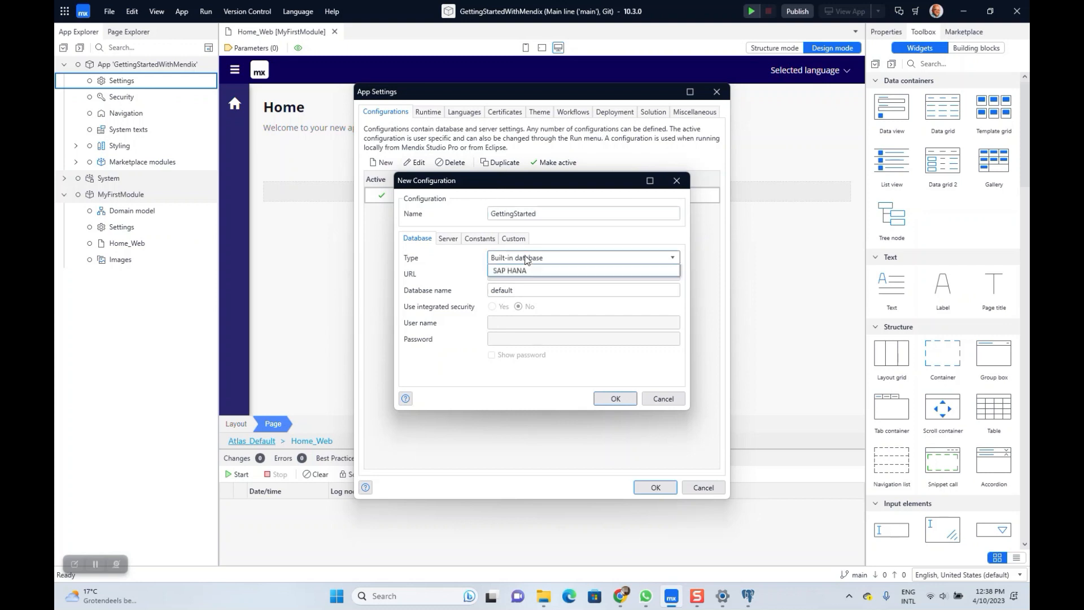
click(510, 318)
click(528, 273)
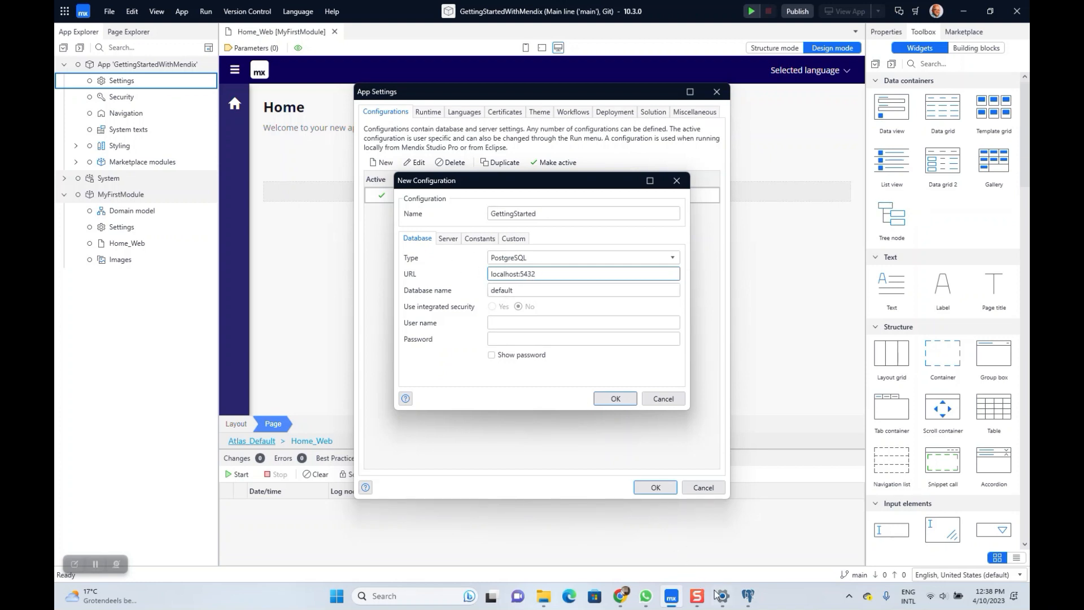
click(748, 597)
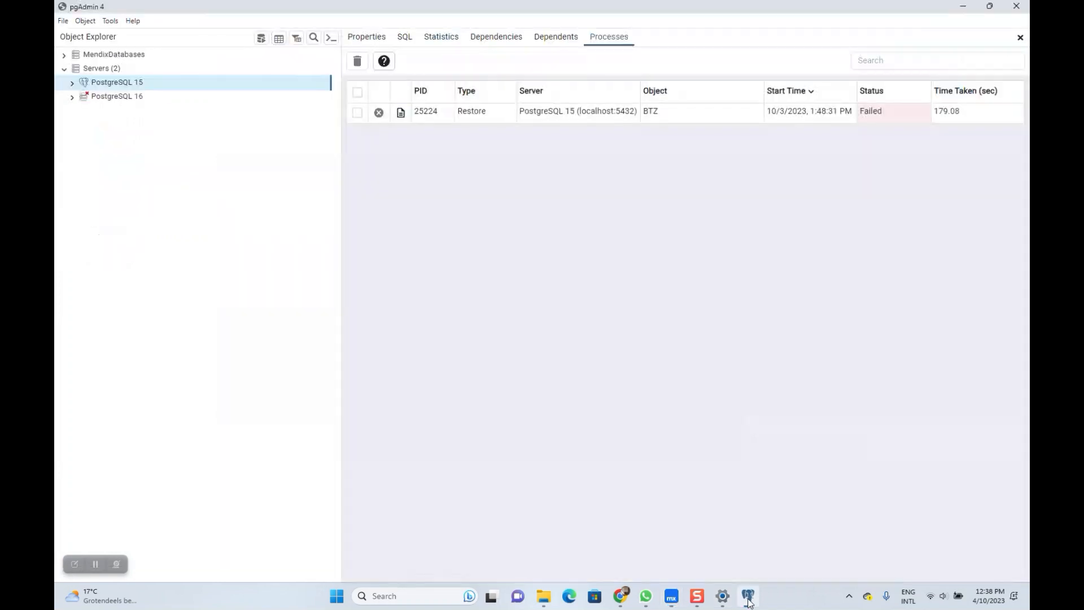
Check in the PostgreSQL 15 server's connection properties that it listens on port 5432.
right_click(115, 86)
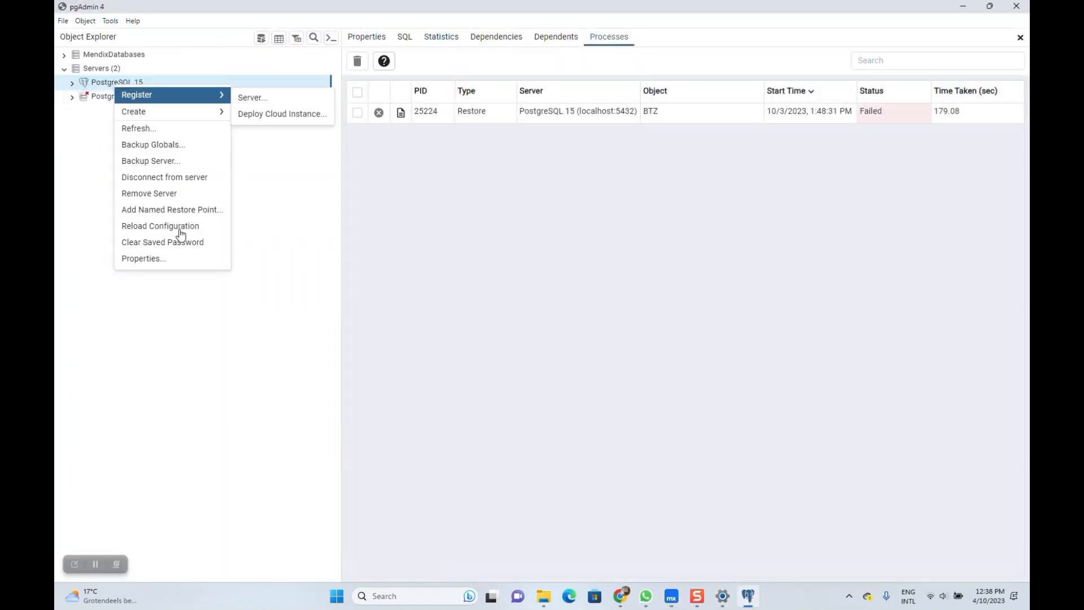
click(163, 259)
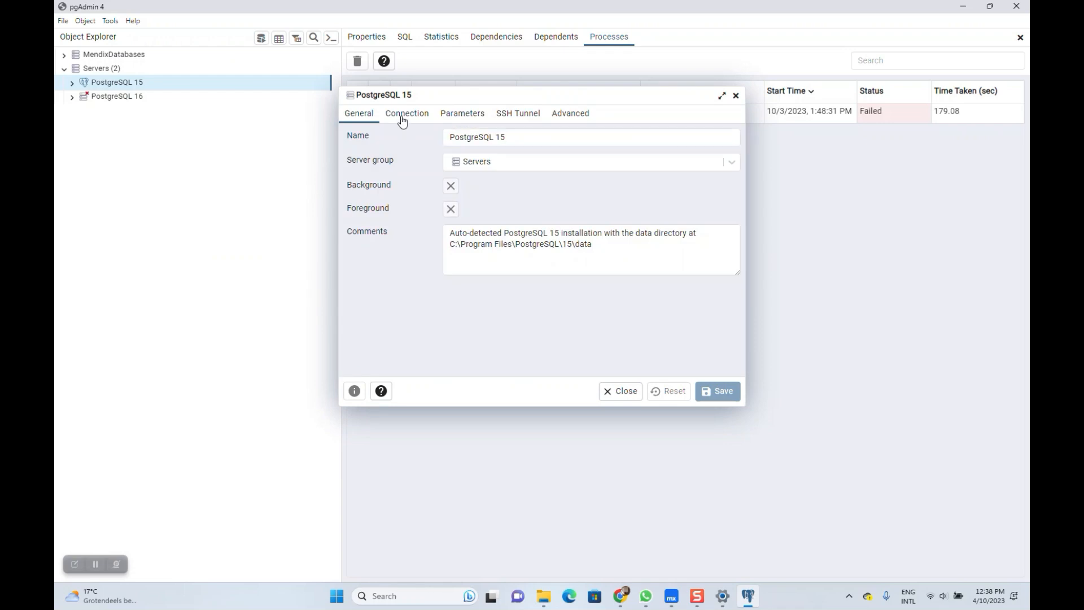
click(407, 113)
click(452, 166)
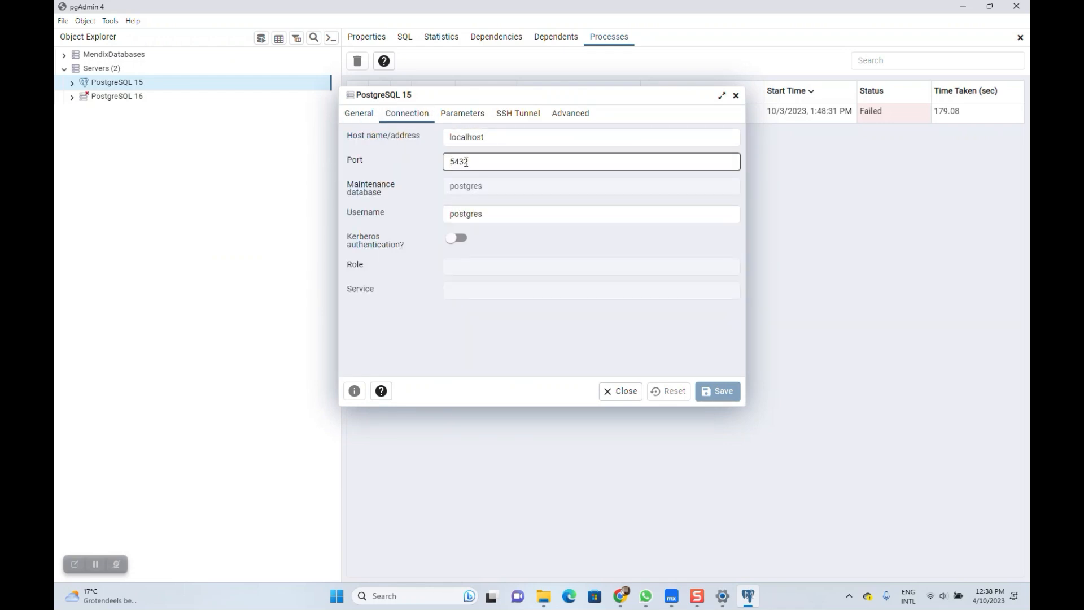
Close the server properties and go back to the User name field of Mendix's GettingStarted configuration.
click(512, 248)
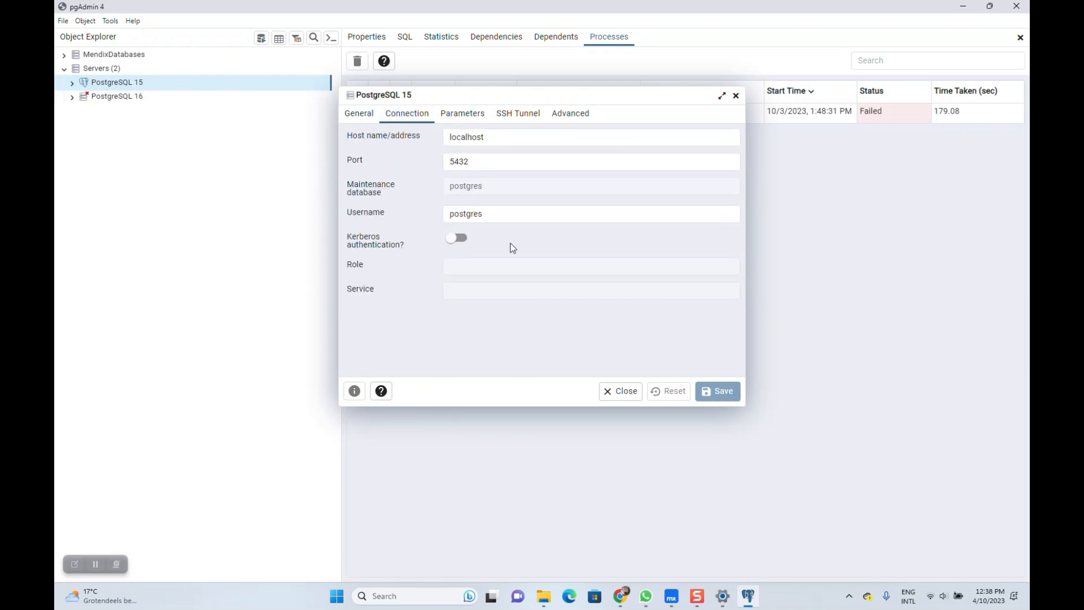
click(671, 596)
click(510, 322)
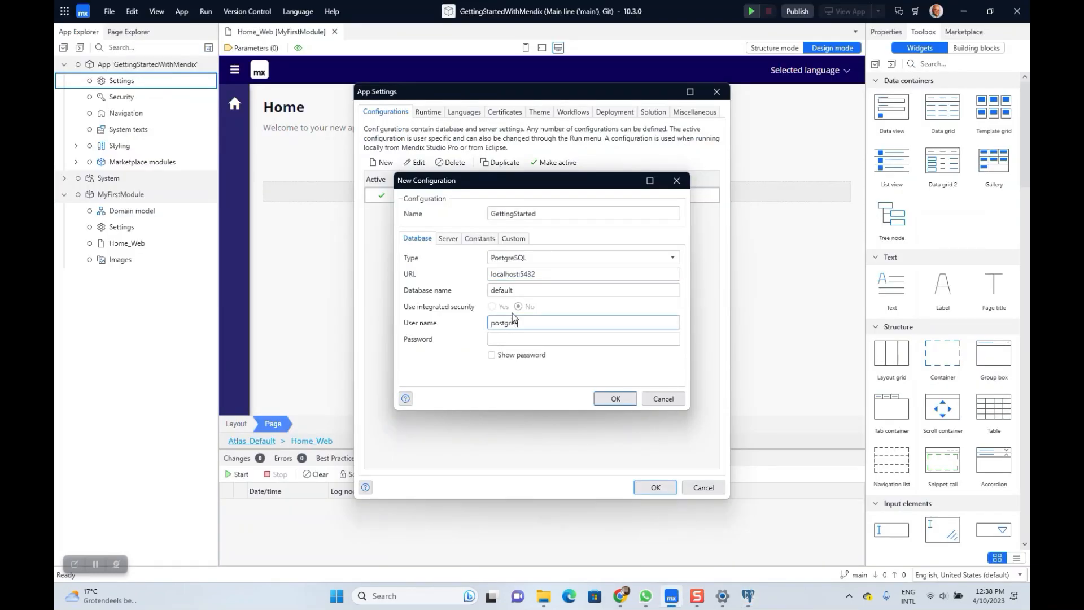
Enter the database password, save the GettingStarted configuration and apply the app settings.
click(494, 338)
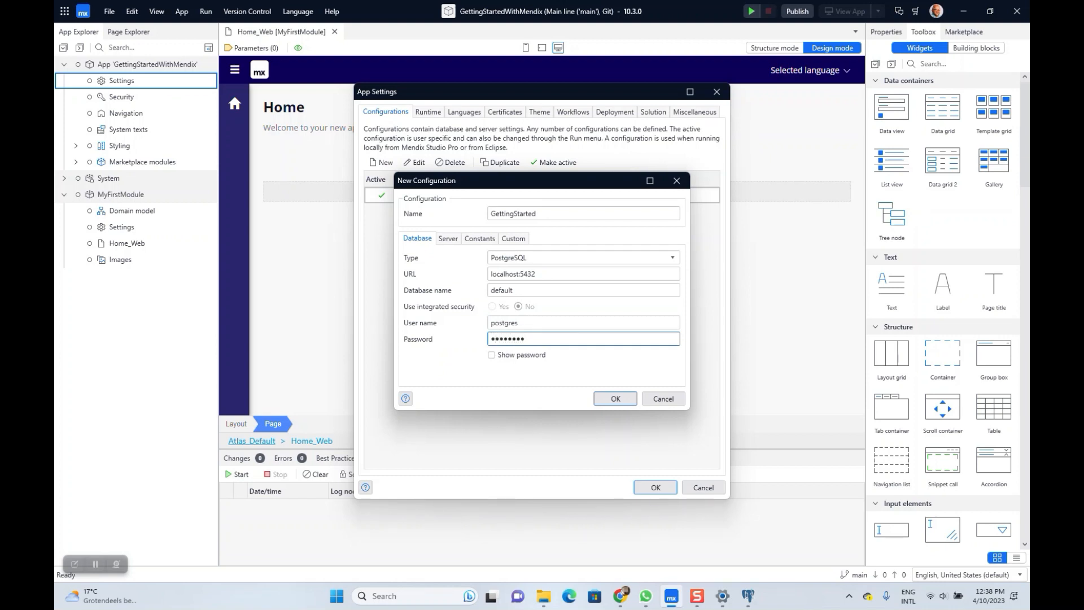
click(615, 398)
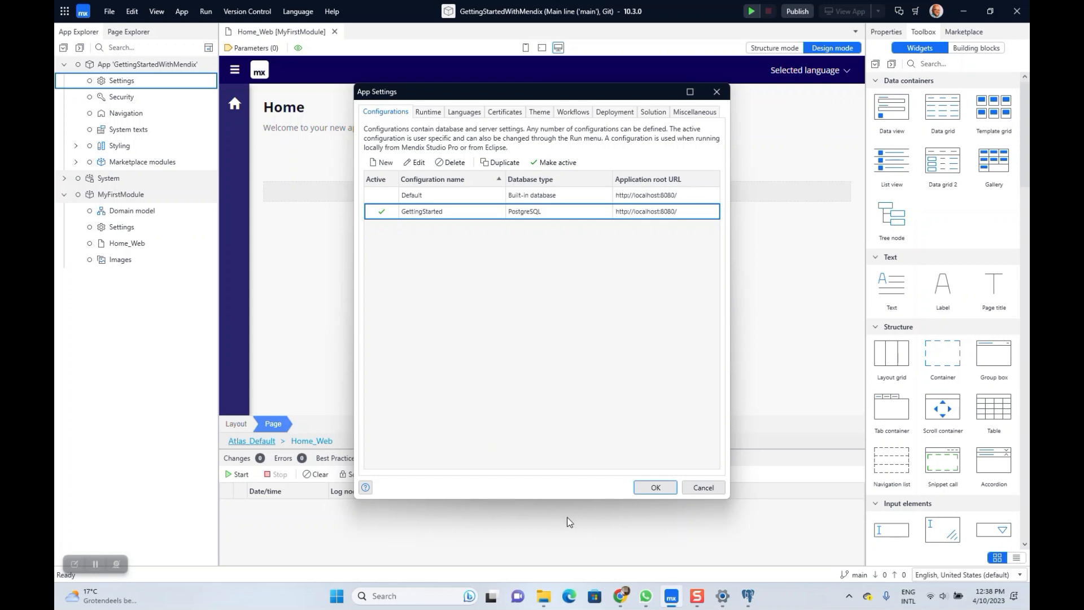
click(655, 487)
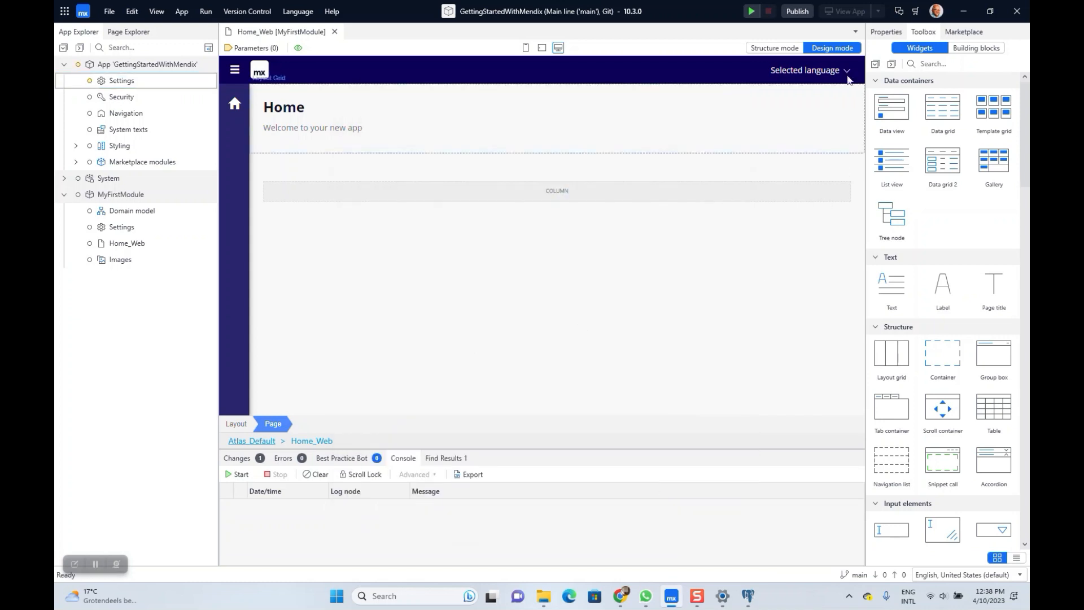
Run the app locally with a database synchronization, then switch to pgAdmin 4.
click(751, 12)
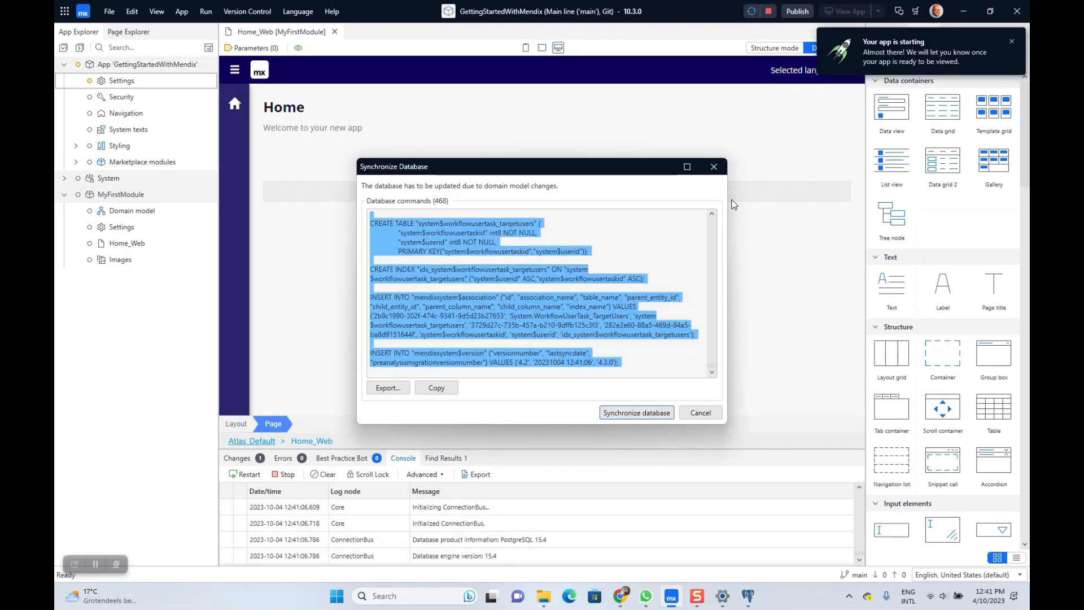
click(636, 409)
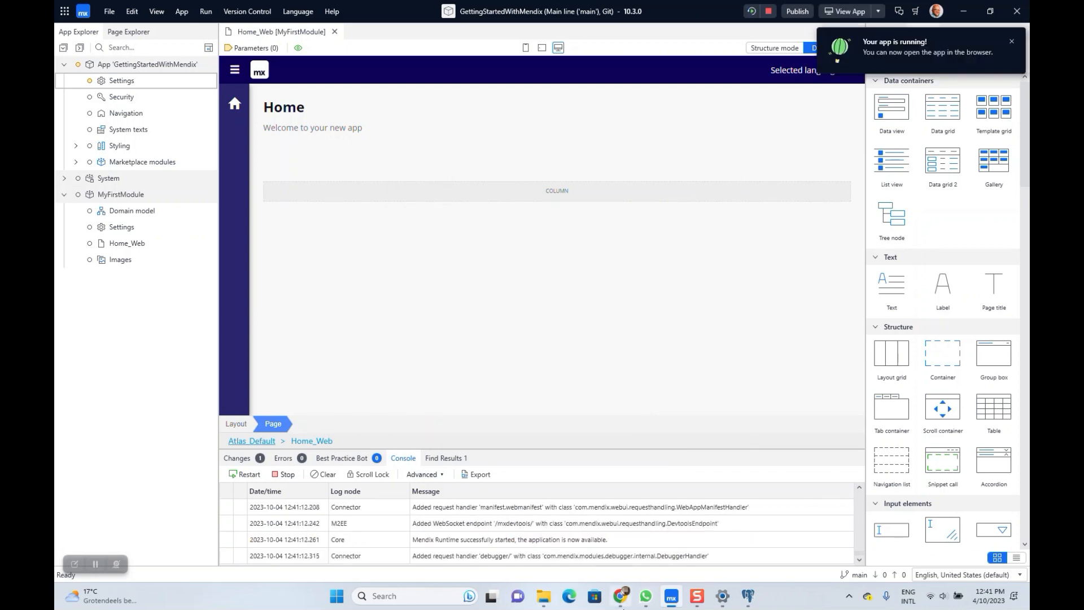
click(749, 597)
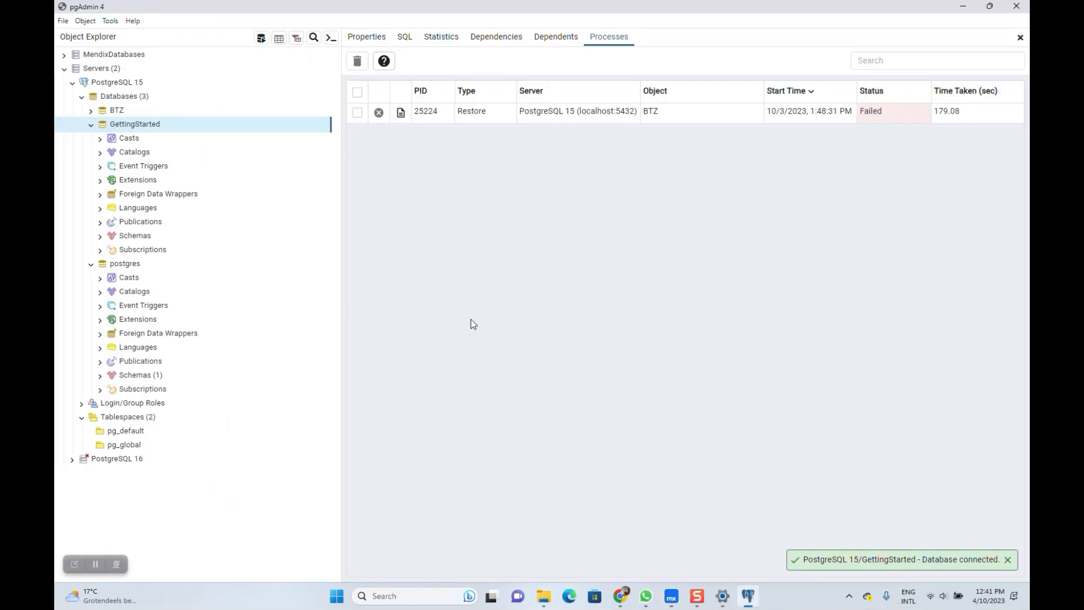
Expand GettingStarted's Schemas > public > Tables to browse the Mendix tables.
click(103, 237)
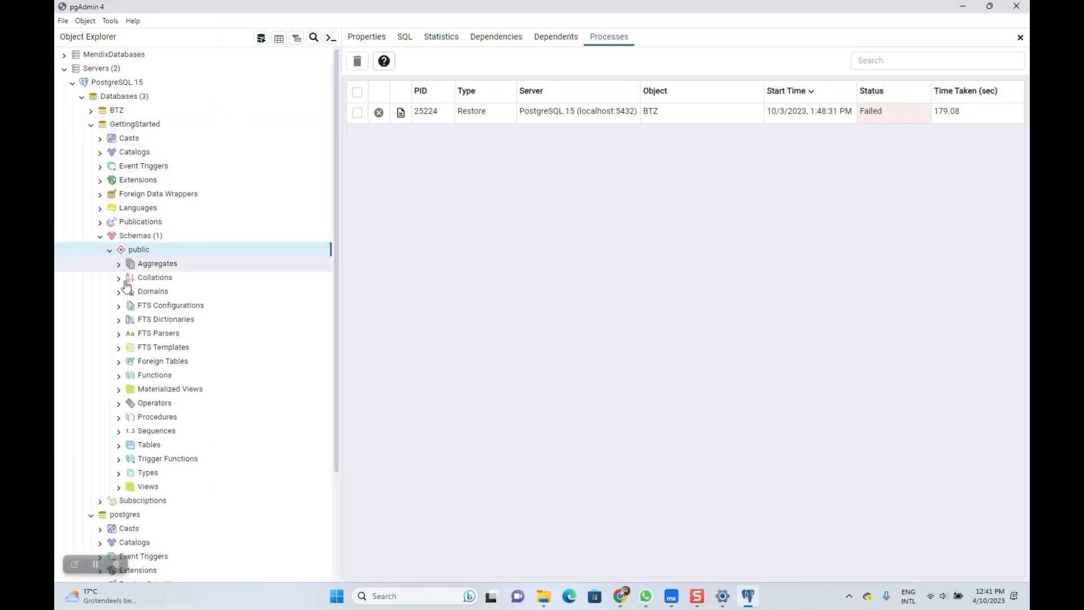
click(119, 445)
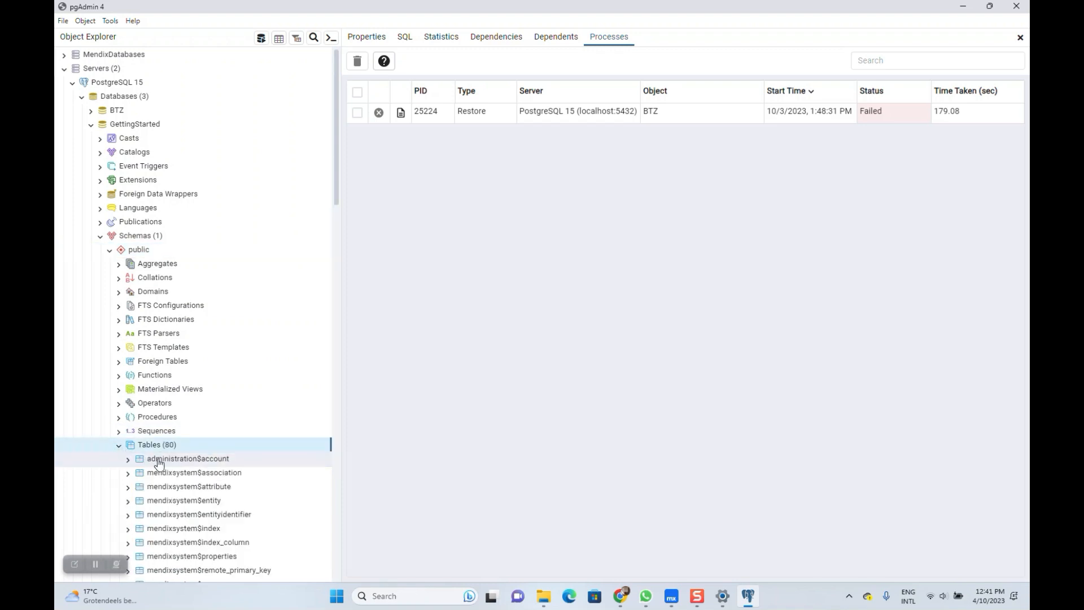
scroll(174, 463, down, 6)
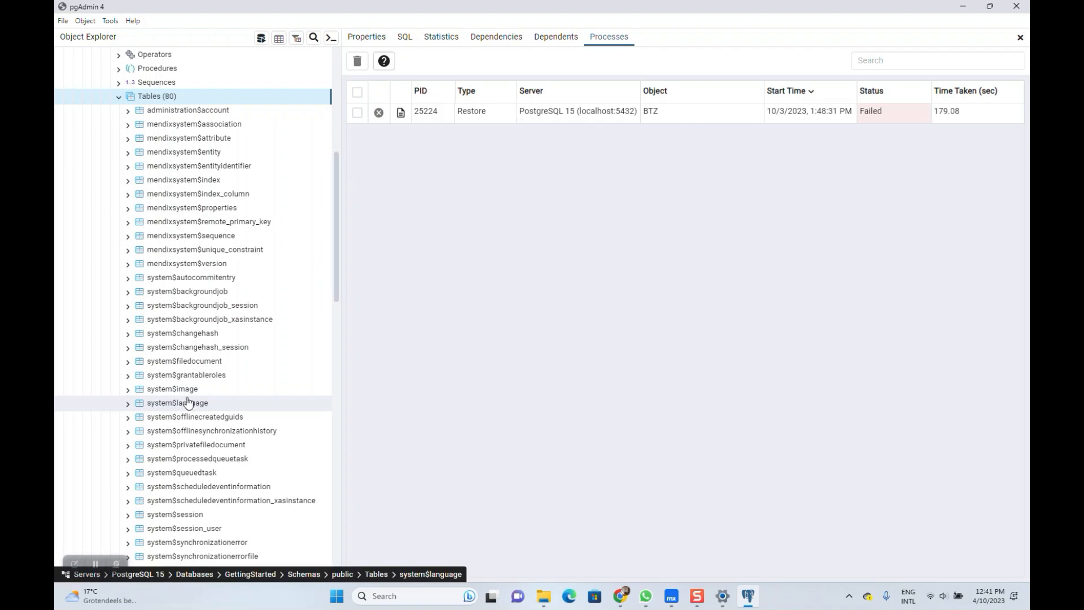
scroll(189, 402, down, 10)
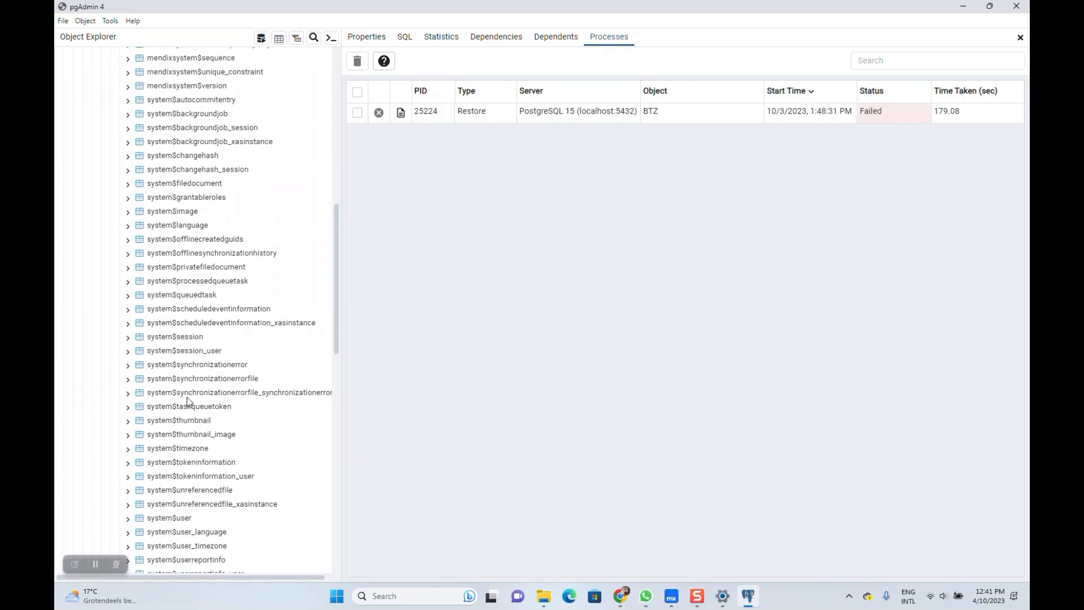
Run a SELECT script on system$user, which returns 1 row, then close pgAdmin without saving.
right_click(179, 408)
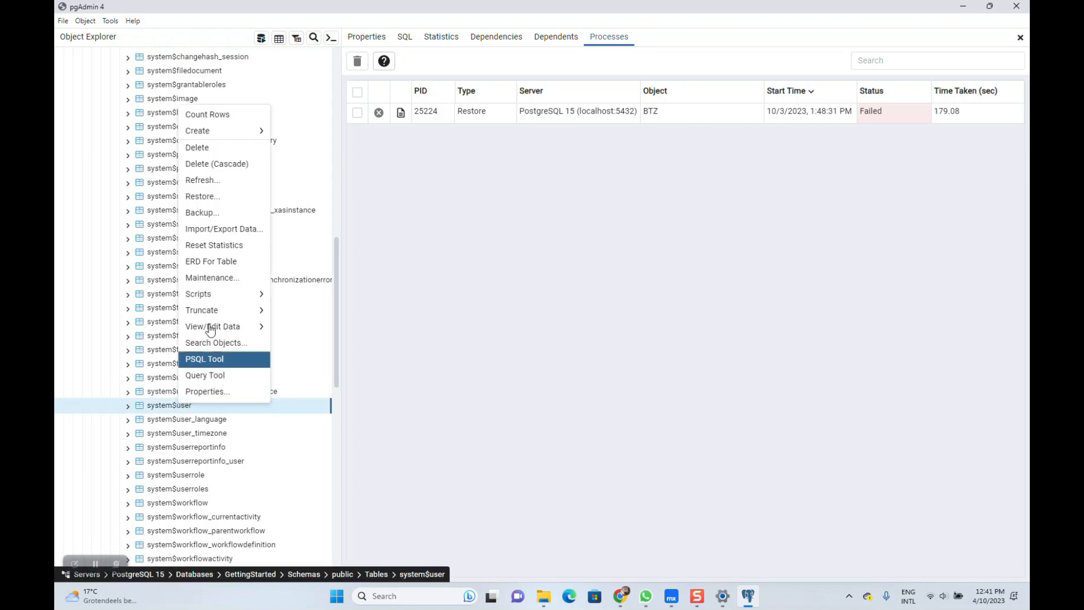
mouse_move(233, 296)
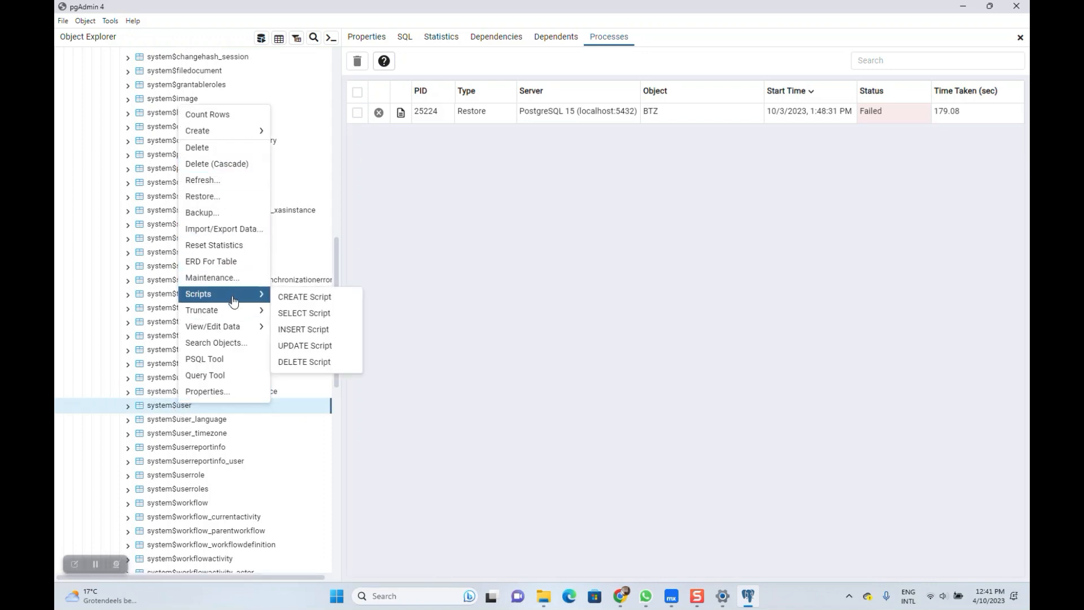
click(299, 314)
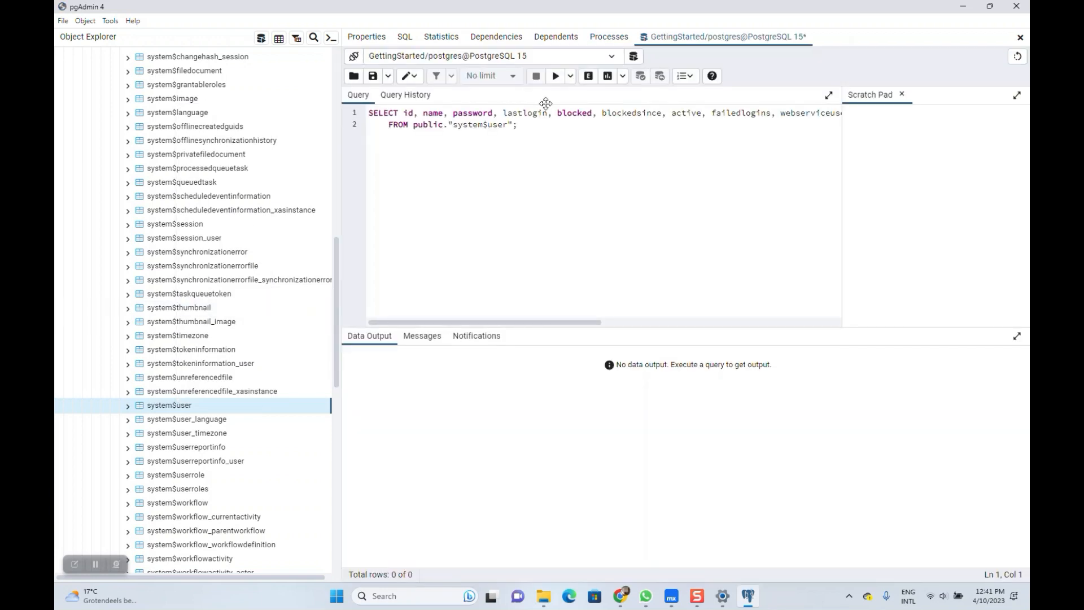
click(555, 77)
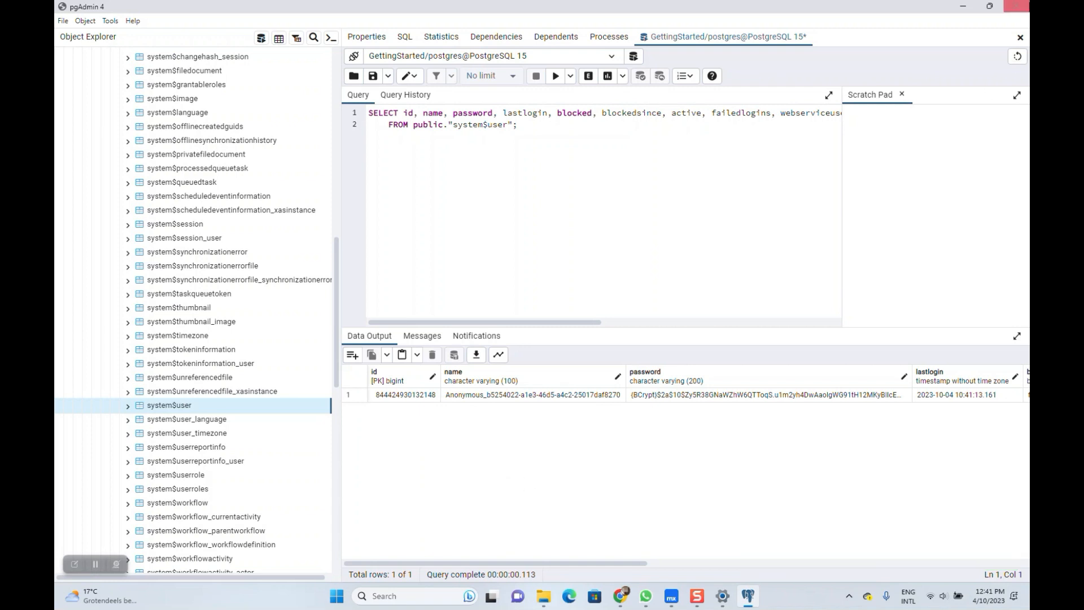
click(1017, 7)
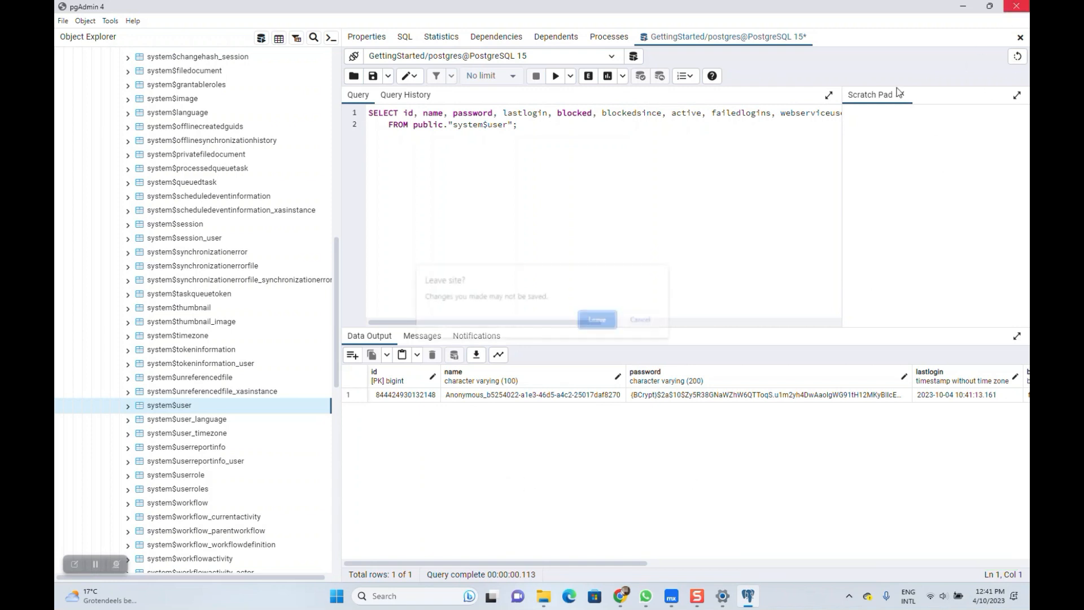
click(592, 327)
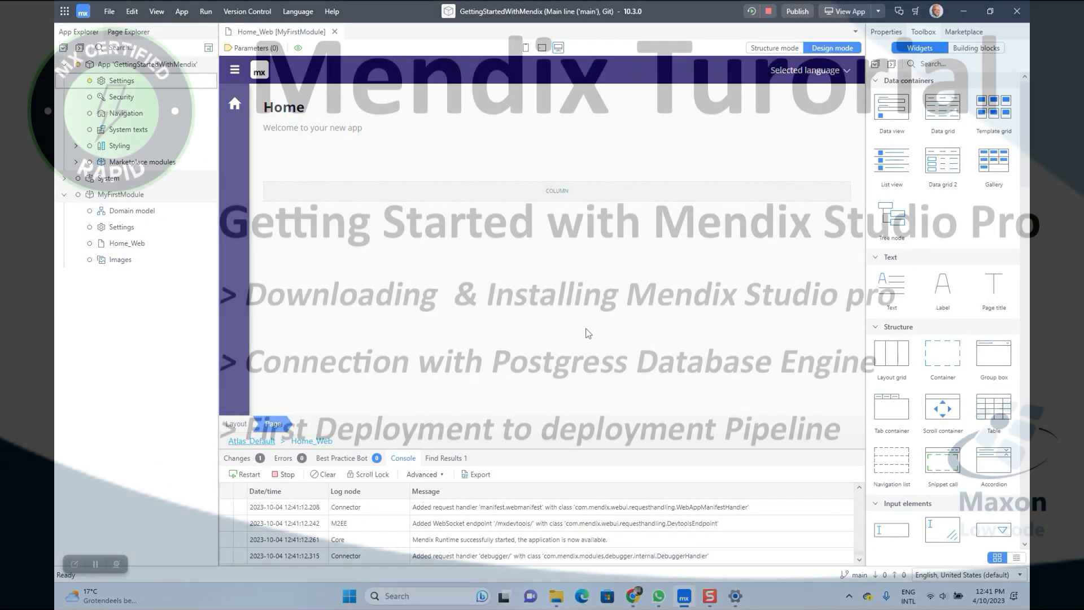